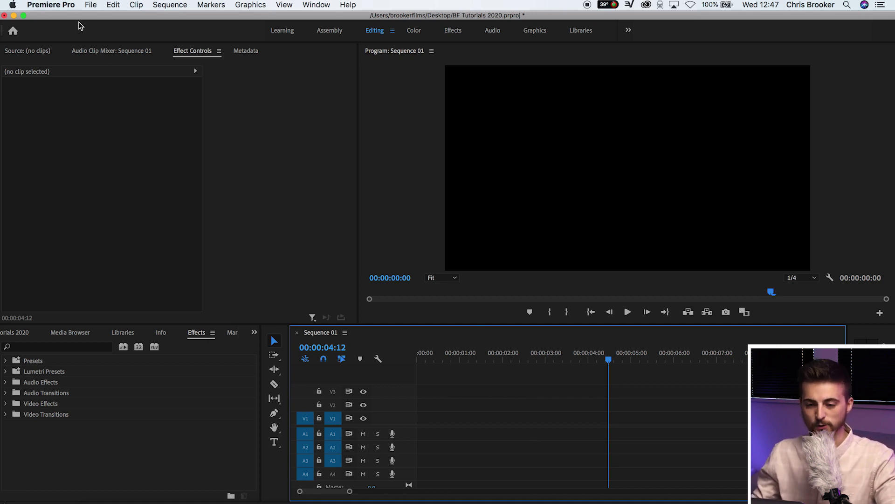
- Create a 1920×1080, 25 fps legacy title named Title 02 and pick the Ellipse tool
click(91, 5)
mouse_move(94, 17)
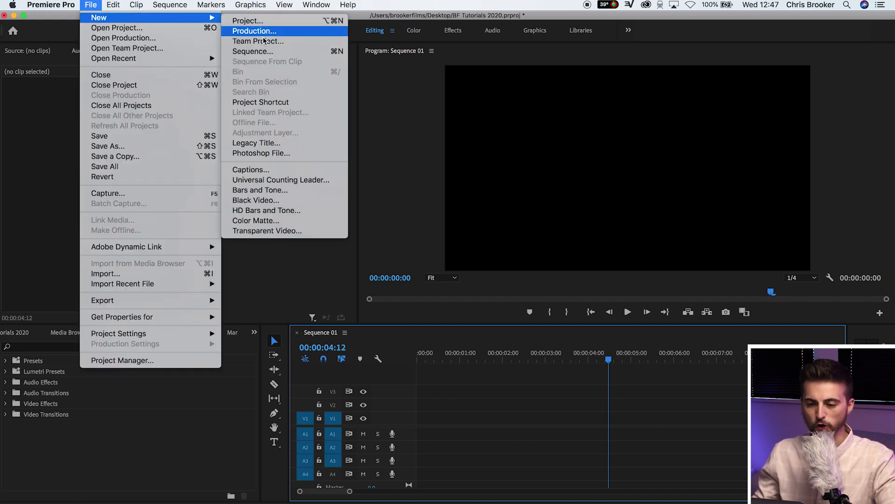
click(270, 142)
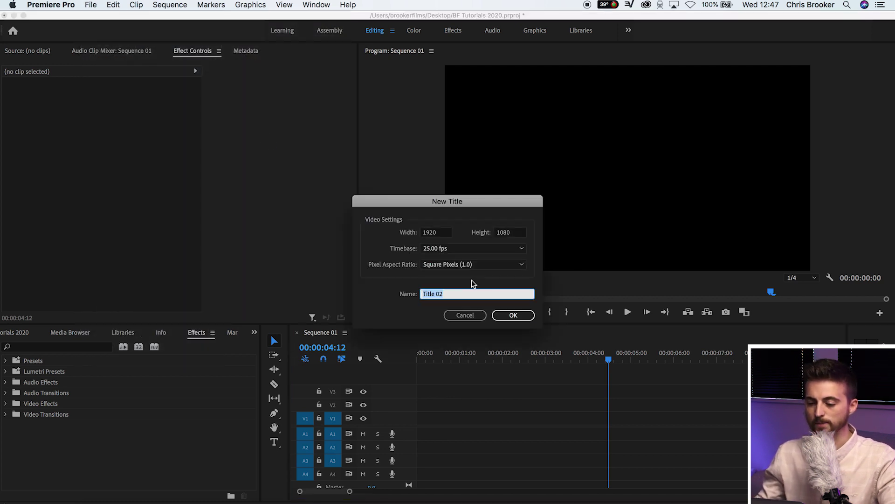
click(510, 316)
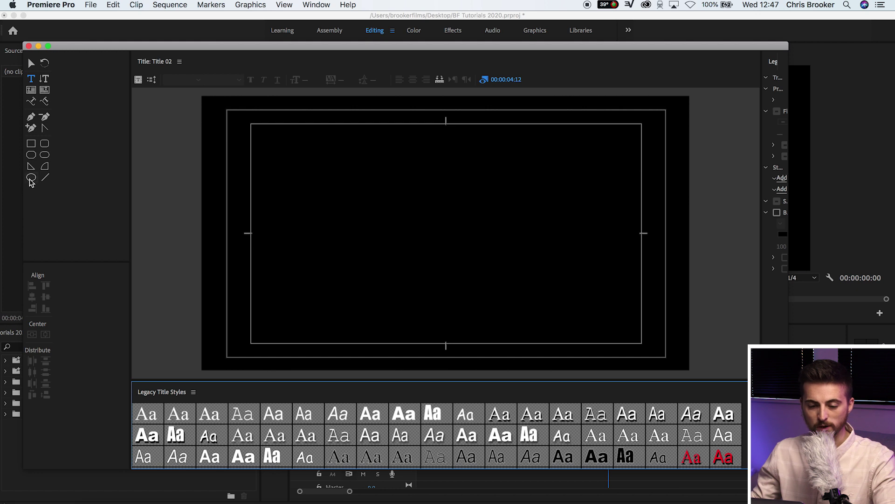
click(31, 179)
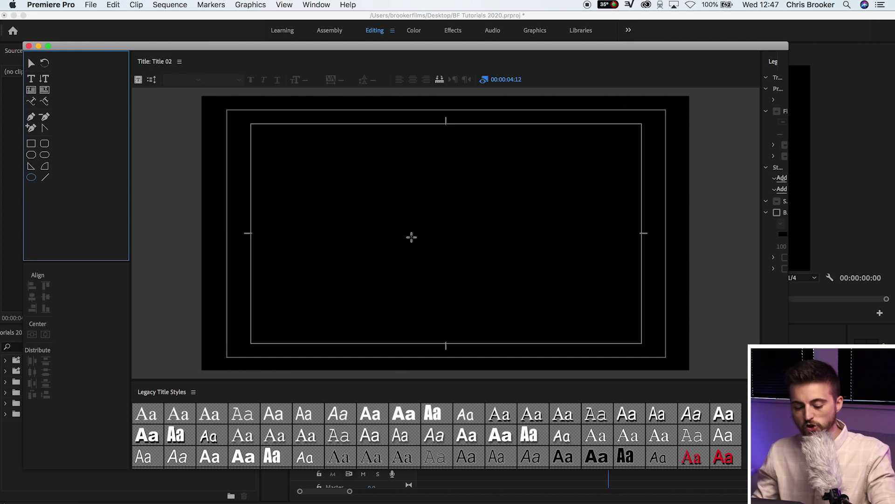
- Draw a 516.8 × 516.8 circle on the Title 02 canvas
drag(378, 171, 510, 303)
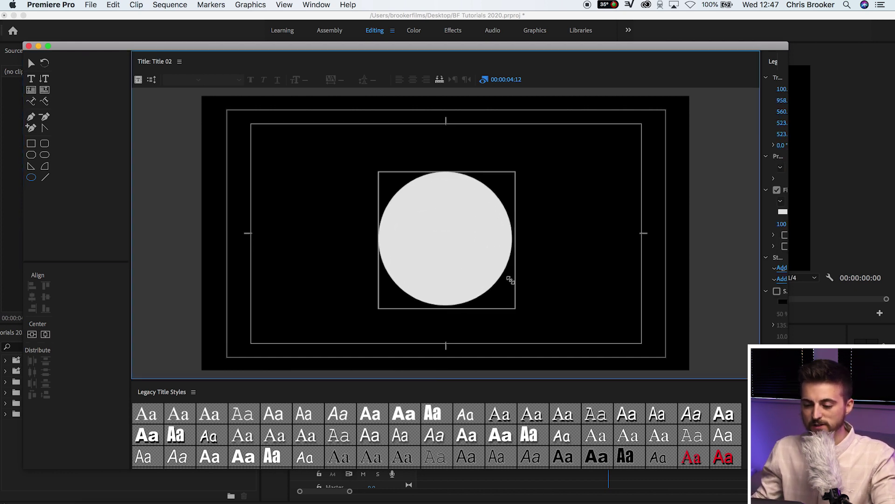
key(v)
click(426, 230)
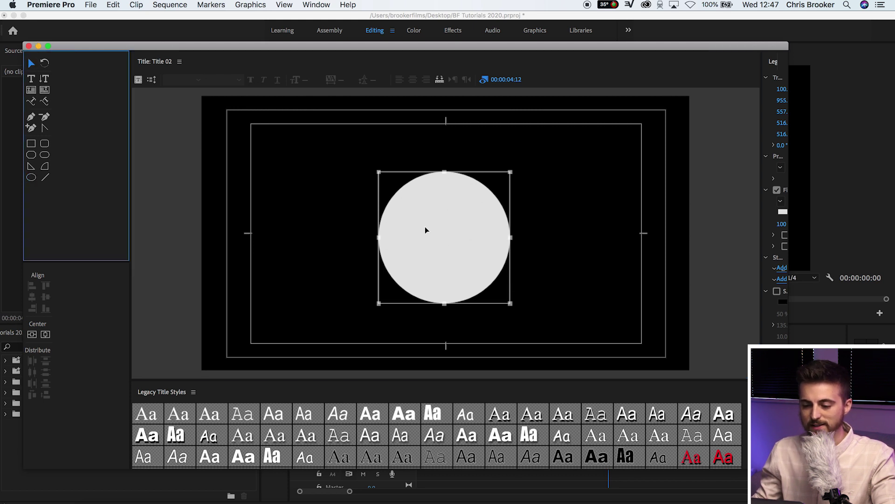
drag(425, 230, 385, 180)
- Centre the circle horizontally and vertically in the frame
click(45, 334)
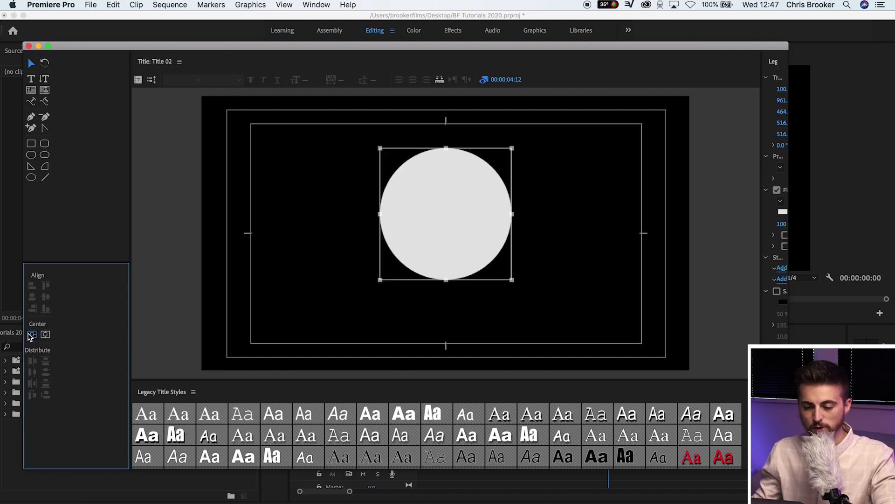
click(32, 334)
click(597, 219)
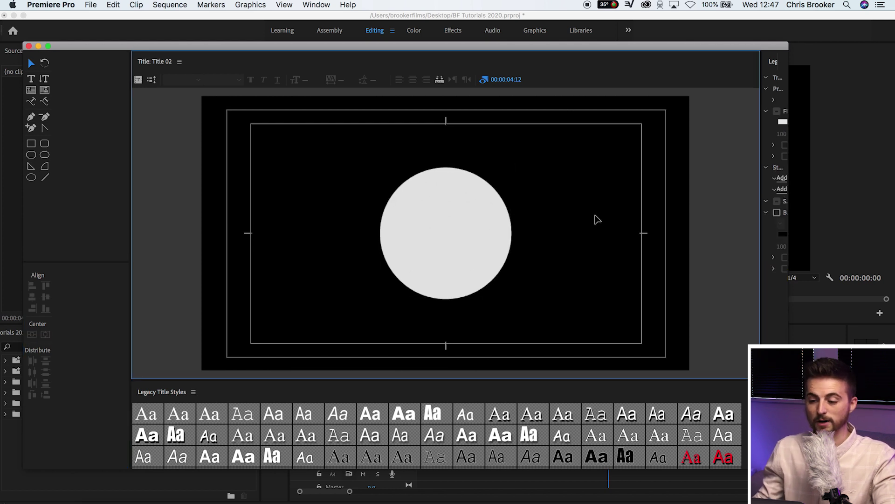
click(456, 252)
click(32, 334)
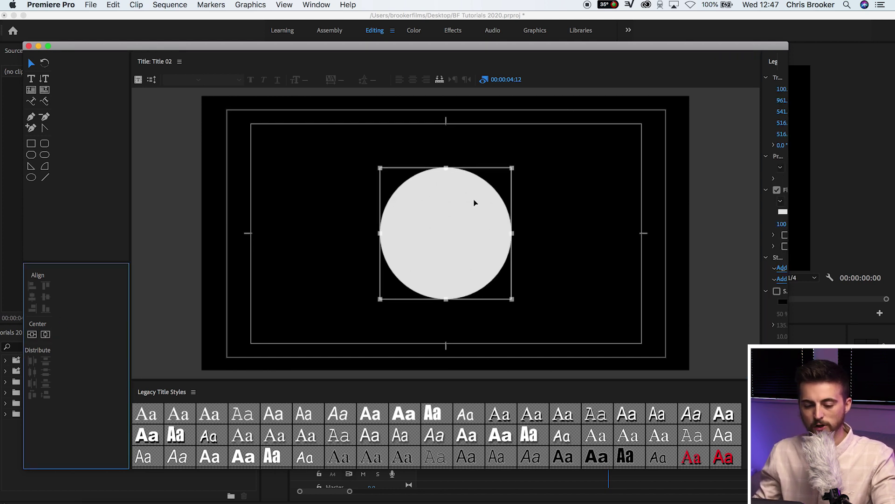
drag(762, 186, 647, 190)
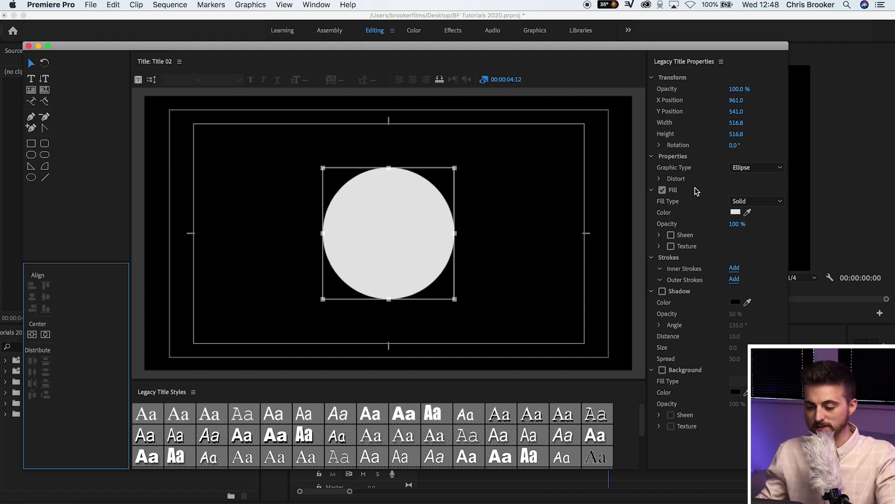
- Try a white, then a thicker red outer stroke on the circle, then turn the stroke off
click(696, 282)
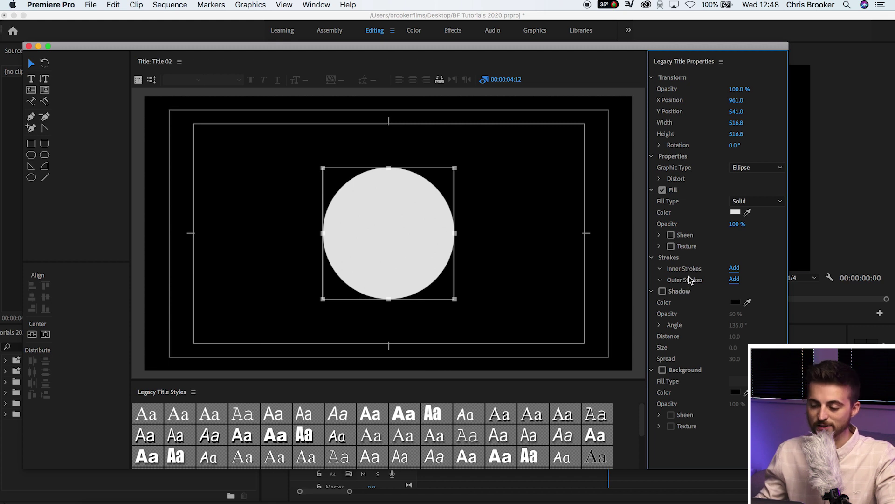
click(734, 279)
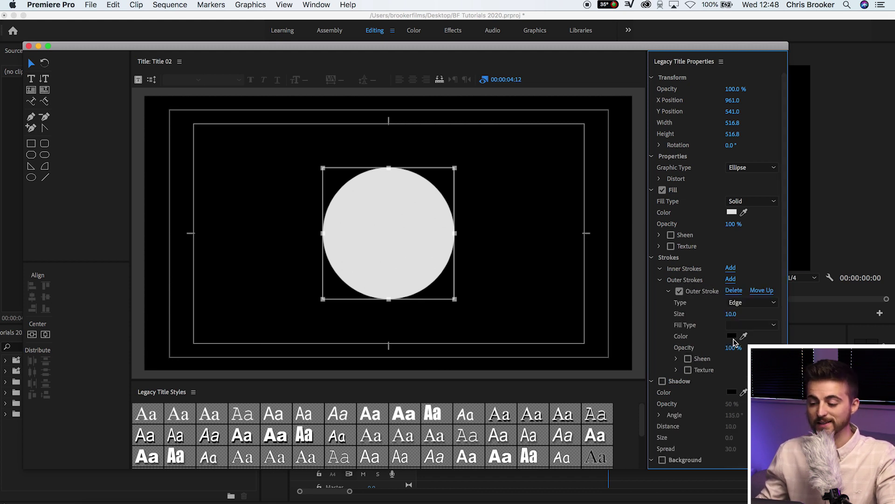
click(735, 337)
drag(464, 260, 389, 330)
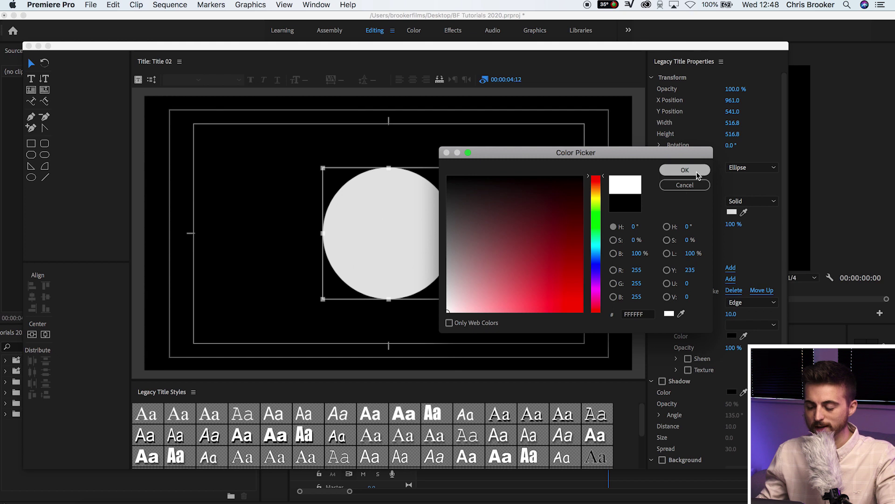
click(684, 170)
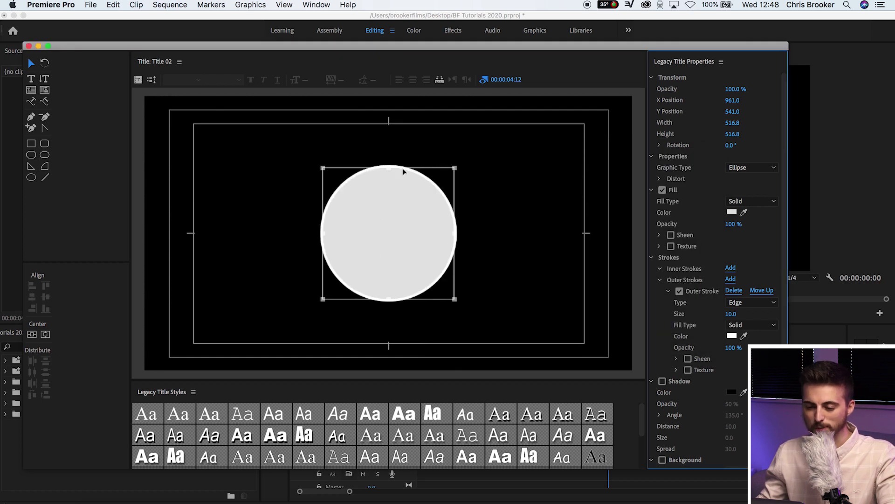
click(731, 336)
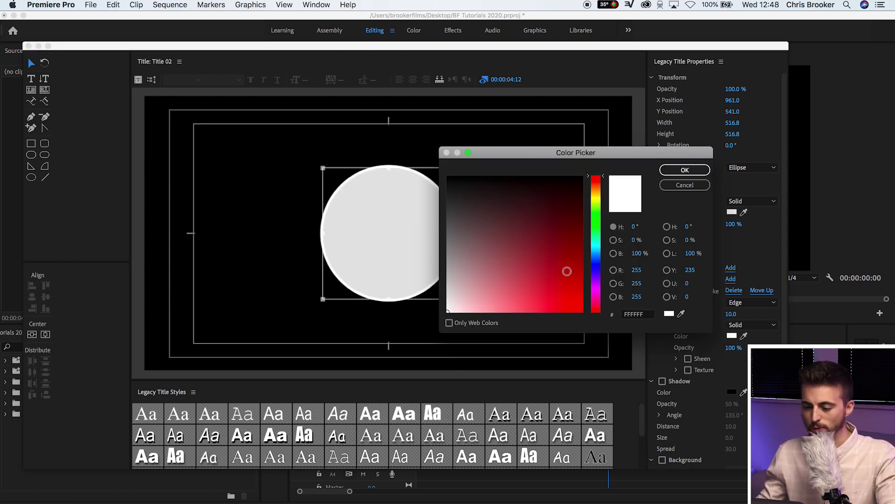
click(575, 235)
click(684, 170)
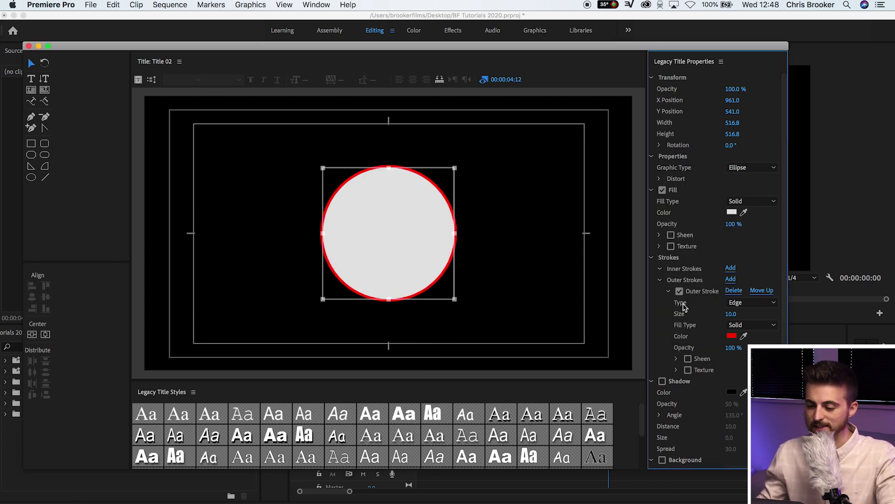
mouse_move(731, 313)
mouse_down()
mouse_move(774, 314)
mouse_move(729, 313)
mouse_move(739, 313)
mouse_up()
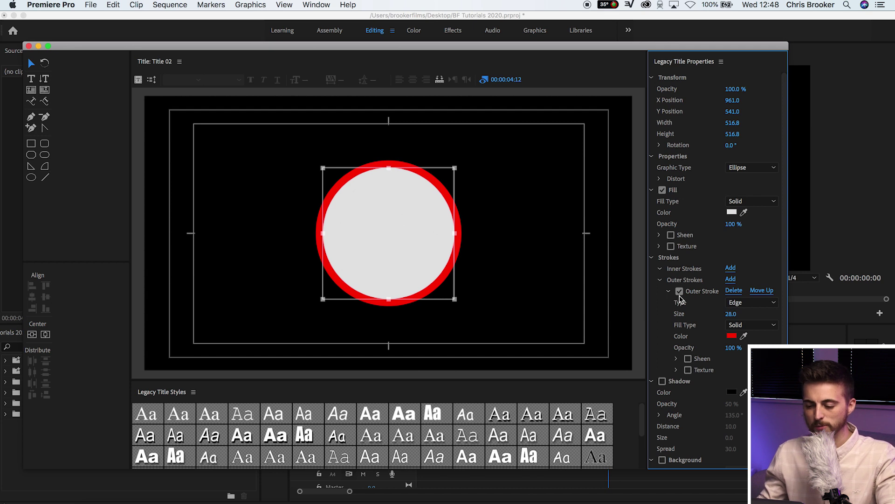
click(679, 291)
click(660, 280)
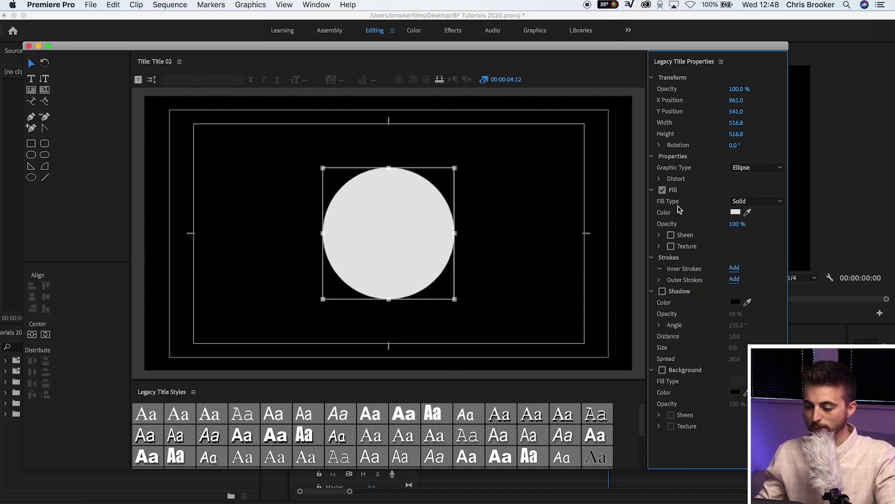
- Set the circle's fill colour to pure white (FFFFFF)
click(735, 213)
drag(449, 309, 417, 336)
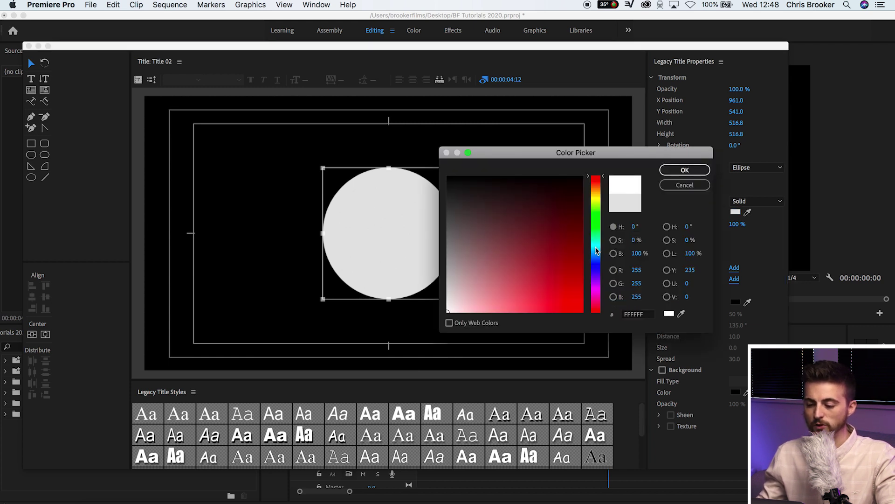
mouse_move(597, 250)
mouse_down()
mouse_move(596, 203)
mouse_move(596, 286)
mouse_up()
click(574, 276)
drag(558, 261, 447, 176)
key(Return)
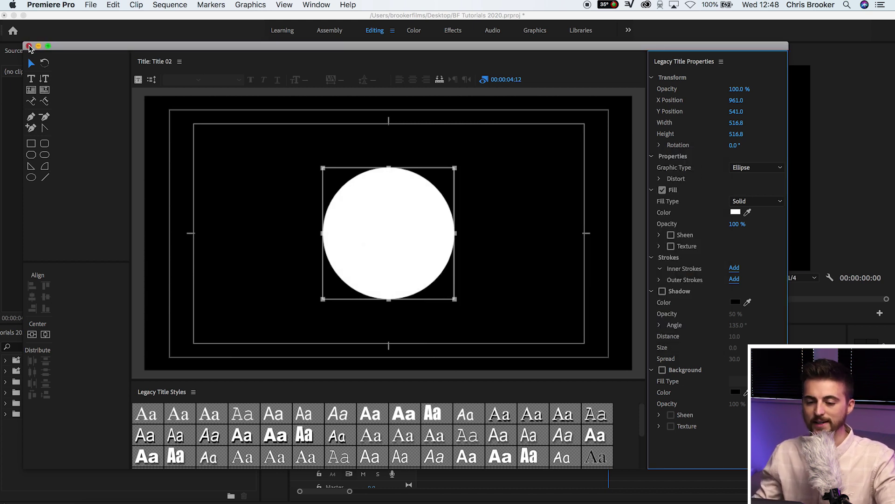
- Place Title 02 on the V1 track of Sequence 01 and play its start
click(28, 46)
click(254, 332)
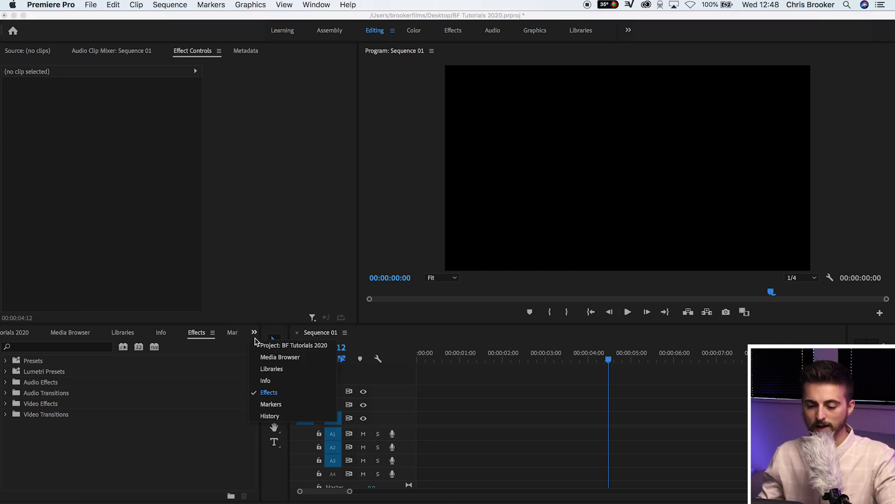
click(275, 344)
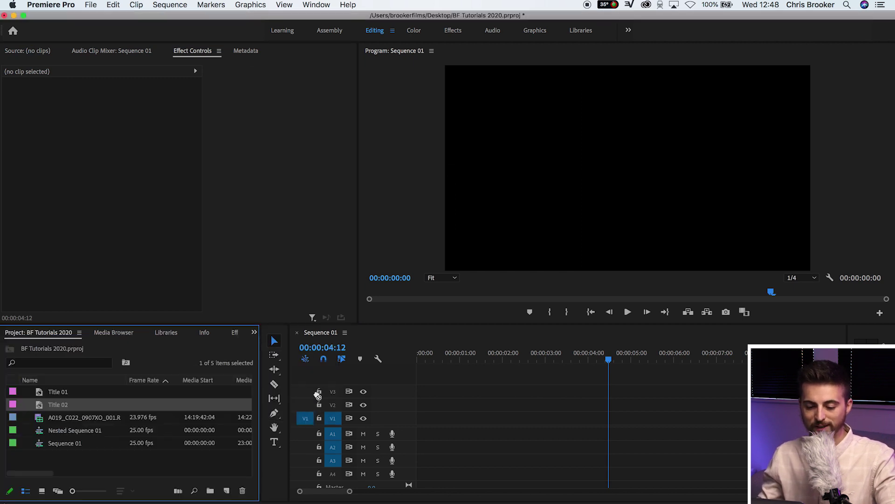
drag(317, 395, 410, 426)
drag(544, 359, 376, 368)
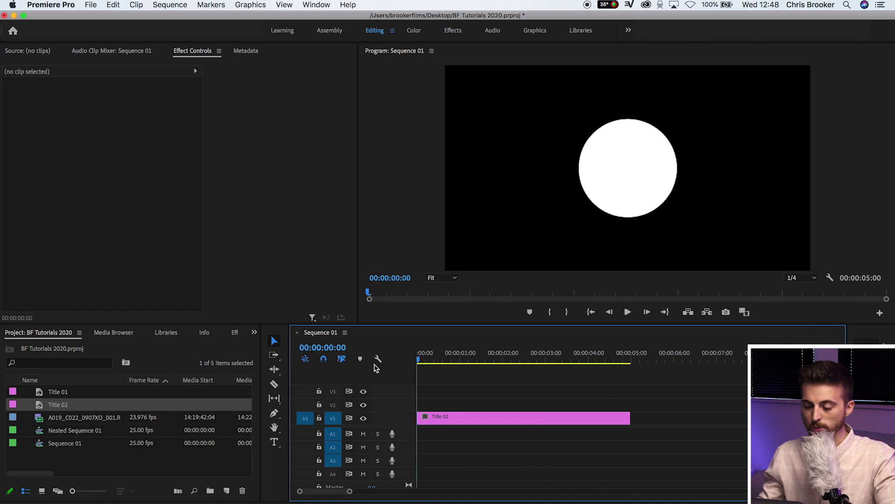
key(space)
key(space)
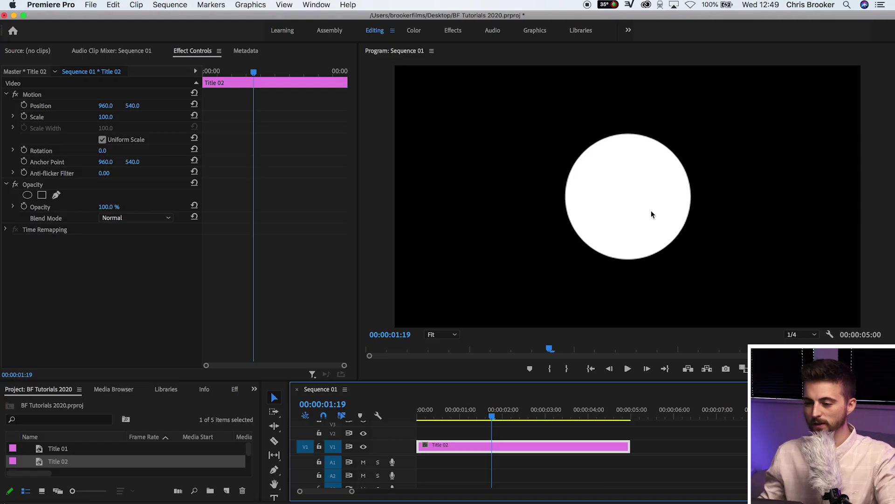
- Set the Title 02 clip's Motion Scale to 20, leaving a small white dot
click(47, 96)
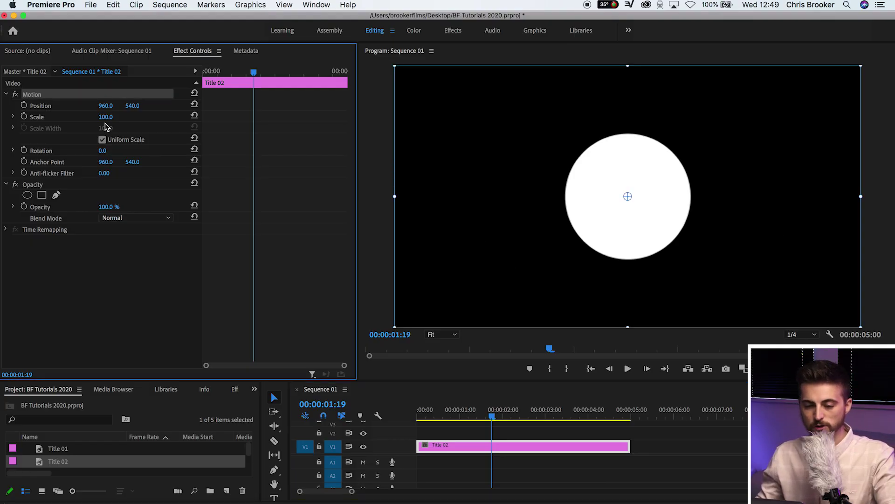
drag(106, 116, 69, 116)
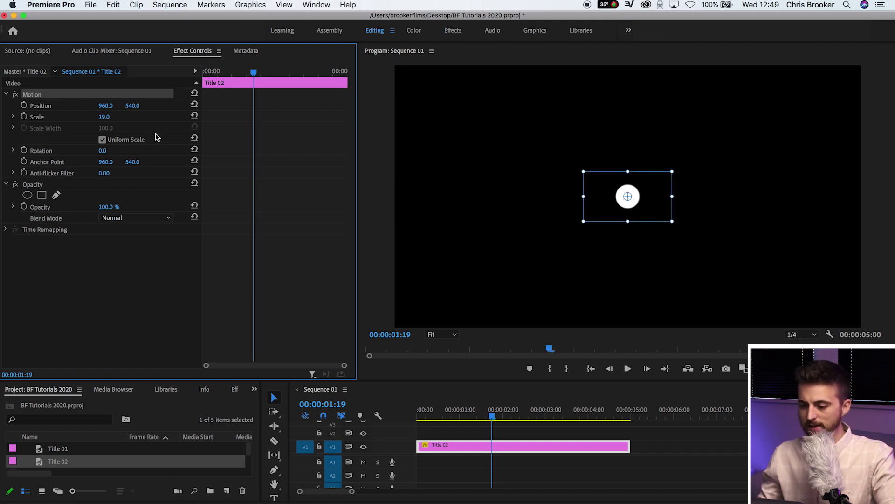
click(104, 117)
text(20)
key(Return)
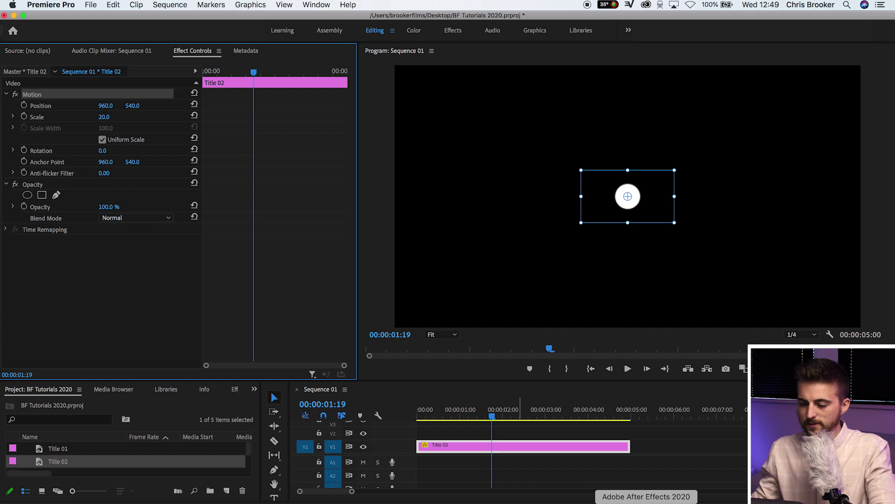
key(super+shift+a)
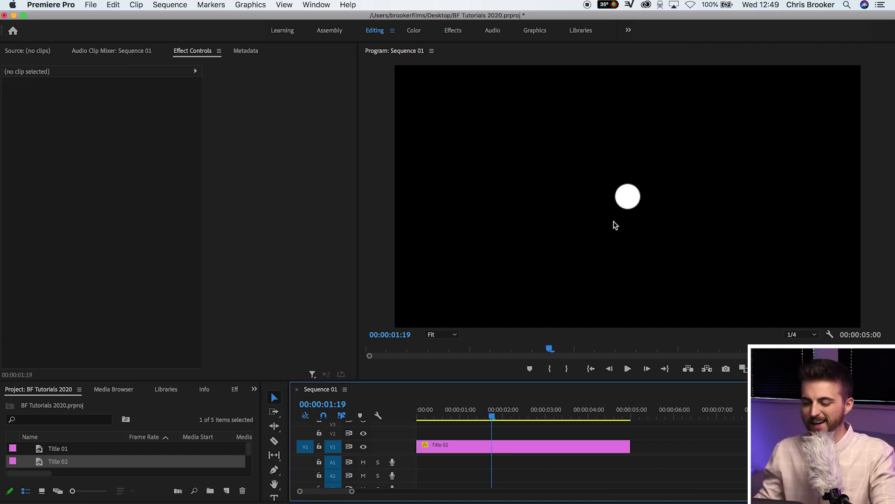
click(513, 449)
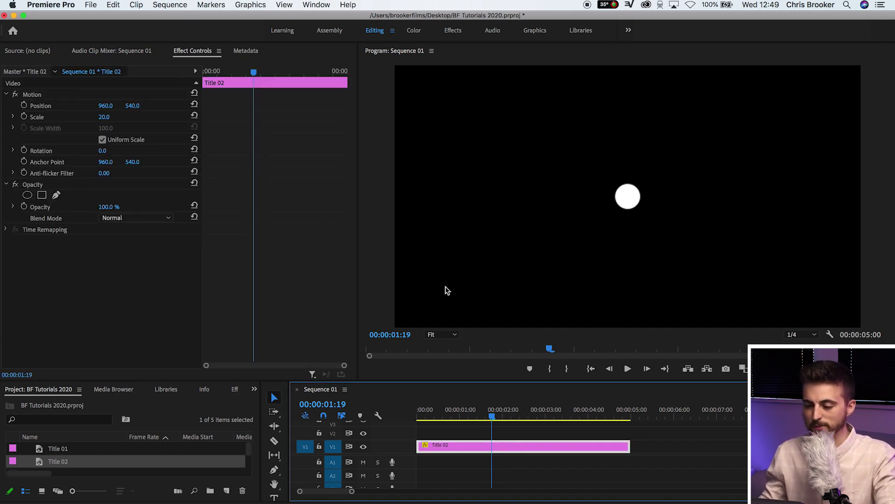
- Add Scale keyframes of 20 at frame 10 and 30 at frame 5
drag(252, 72, 195, 76)
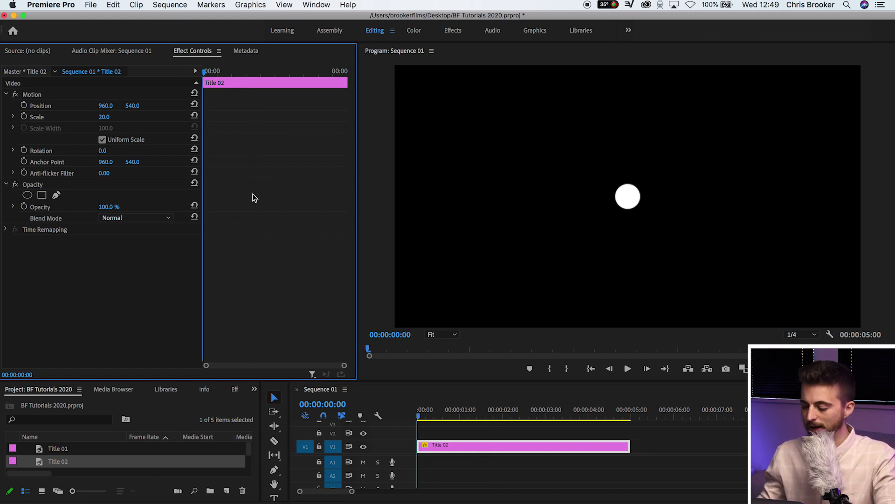
key(Right)
key(Right)
key(Right)
key(Right)
key(Right)
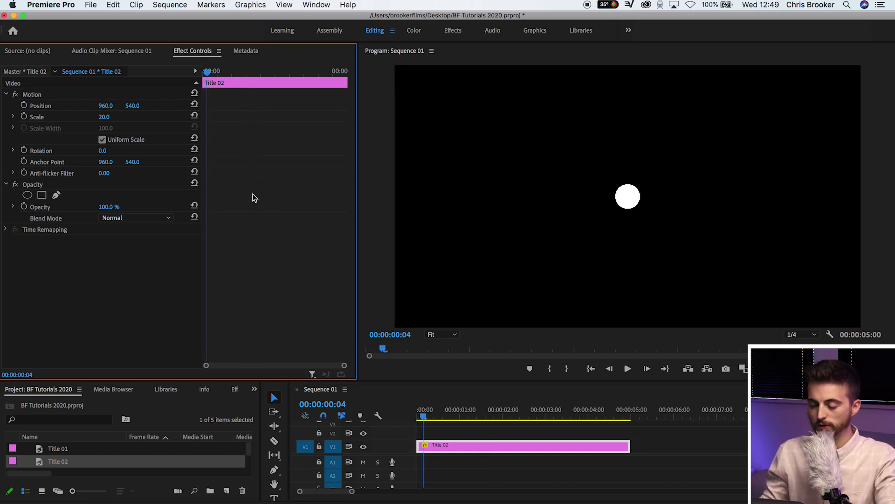
key(Right)
key(Right)
key(Right)
key(Right)
key(Right)
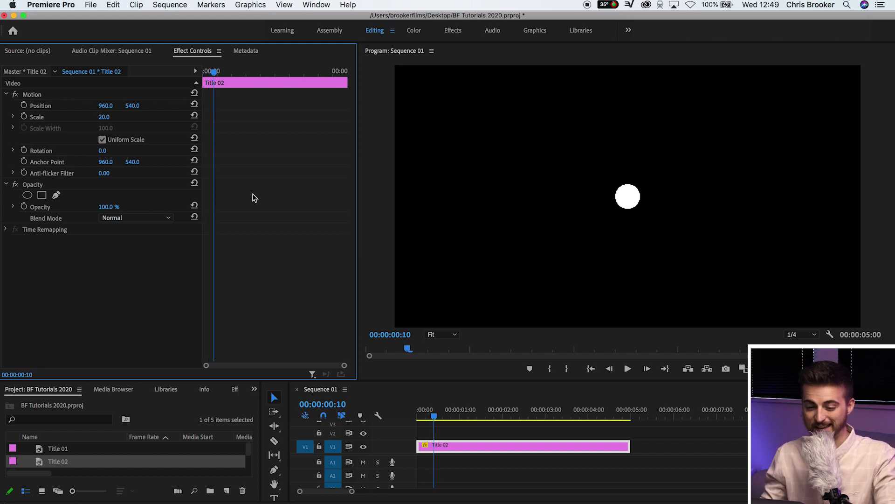
click(24, 117)
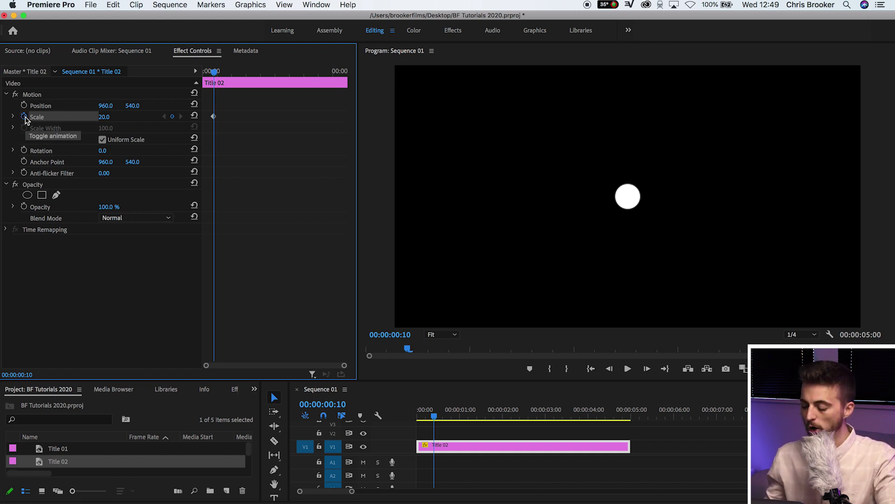
key(Left)
key(Left)
key(Left)
key(Left)
key(Left)
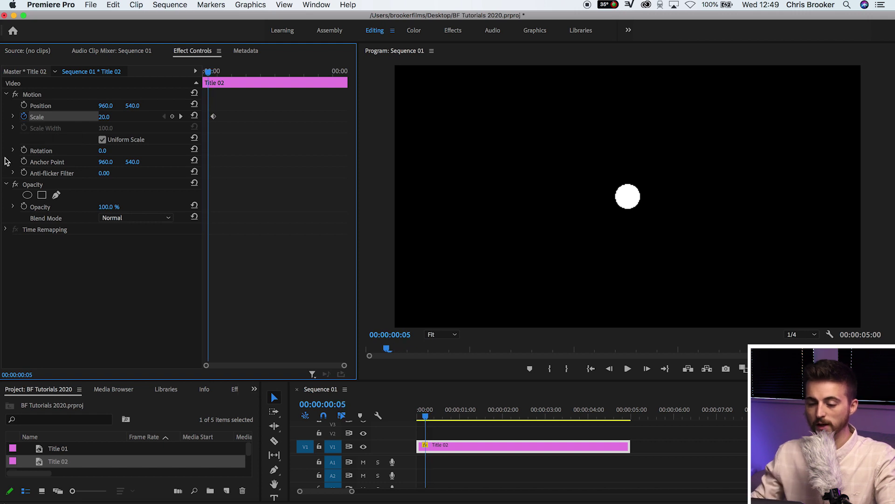
click(112, 116)
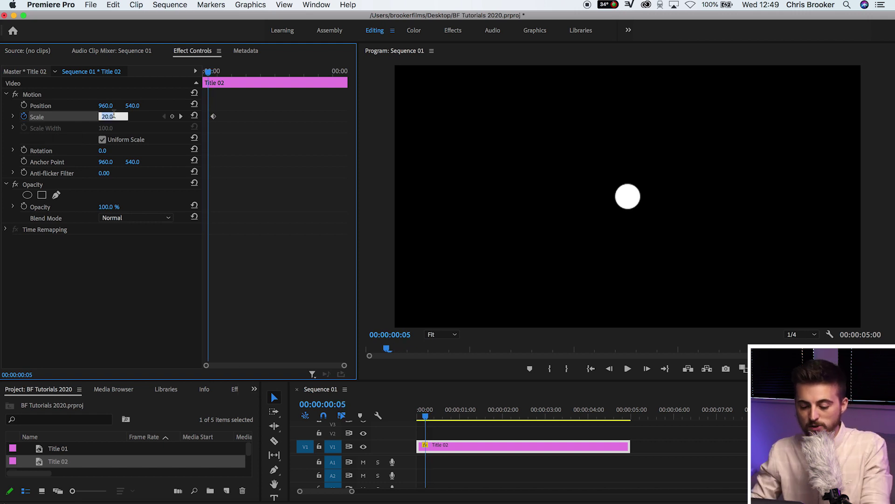
text(30)
key(Return)
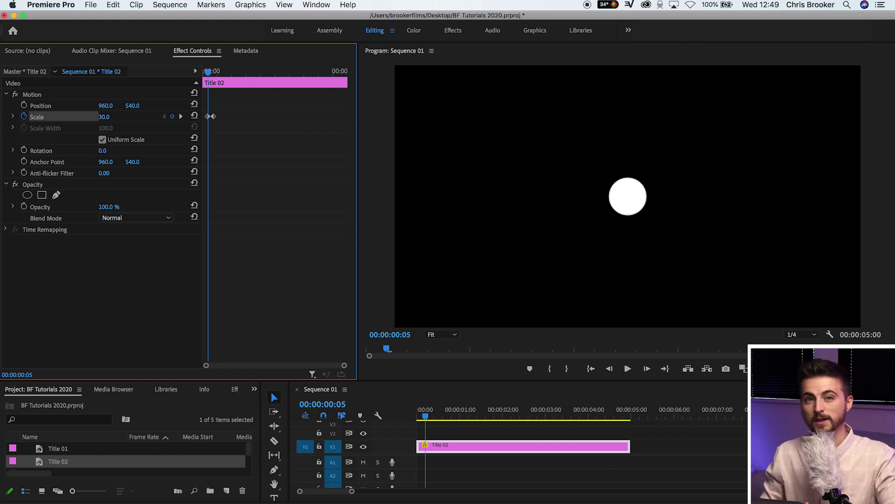
- Set Scale to 0 at the first frame and preview the scale-in
key(Left)
key(Left)
key(Left)
key(Left)
key(Left)
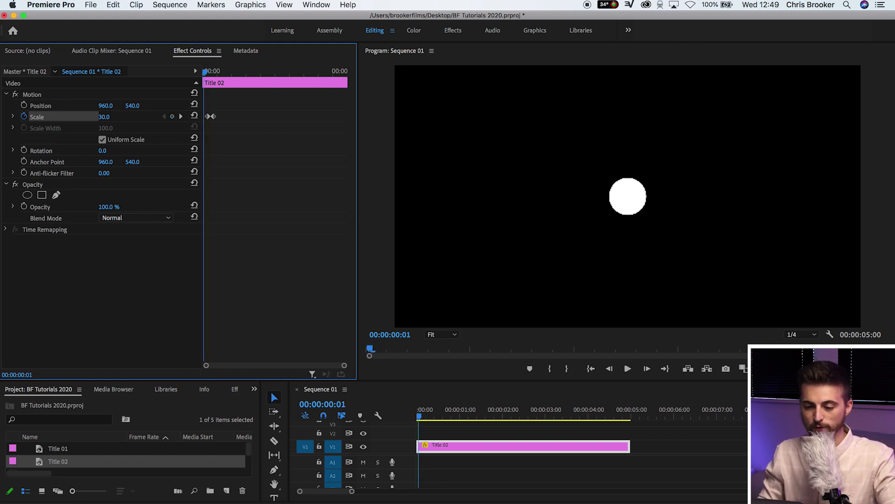
click(114, 117)
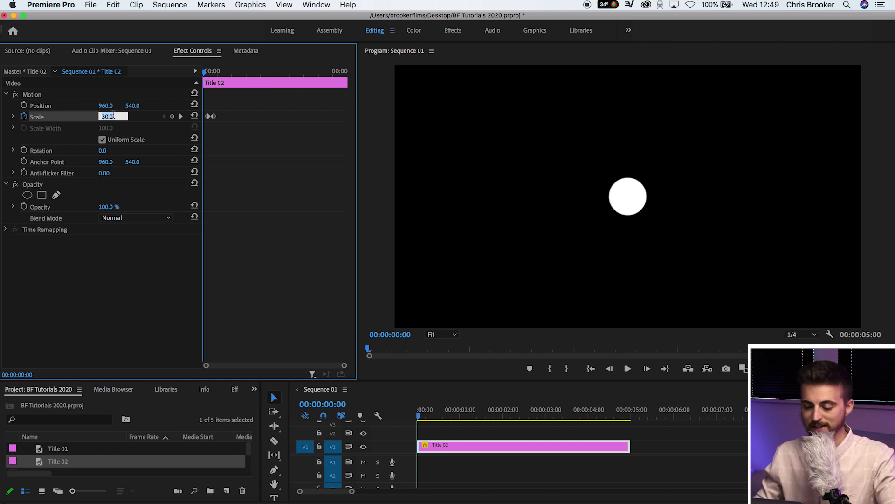
text(0)
key(Return)
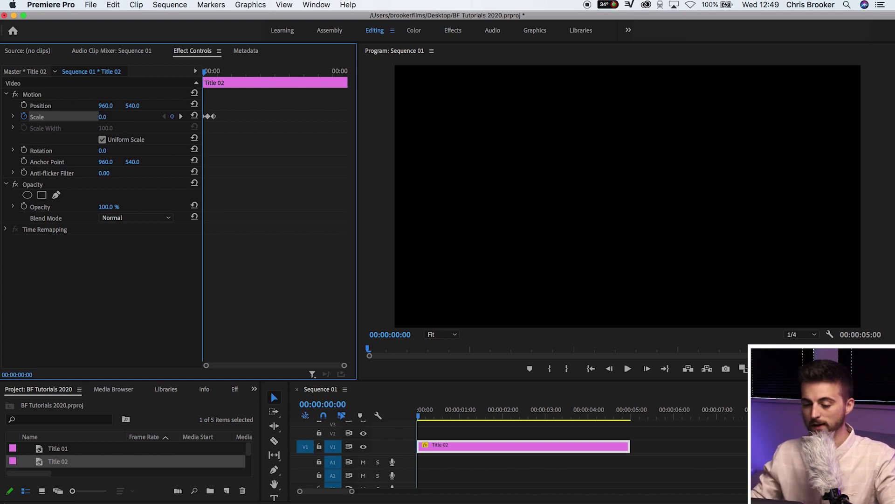
key(space)
key(space)
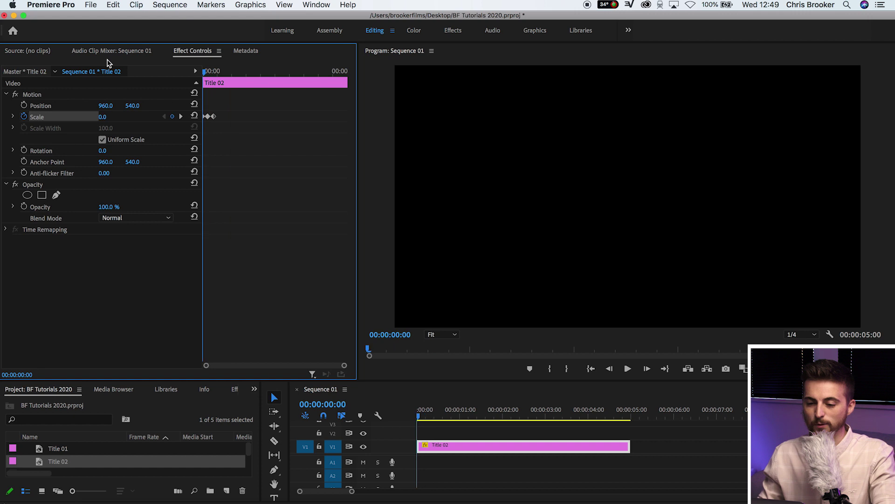
key(space)
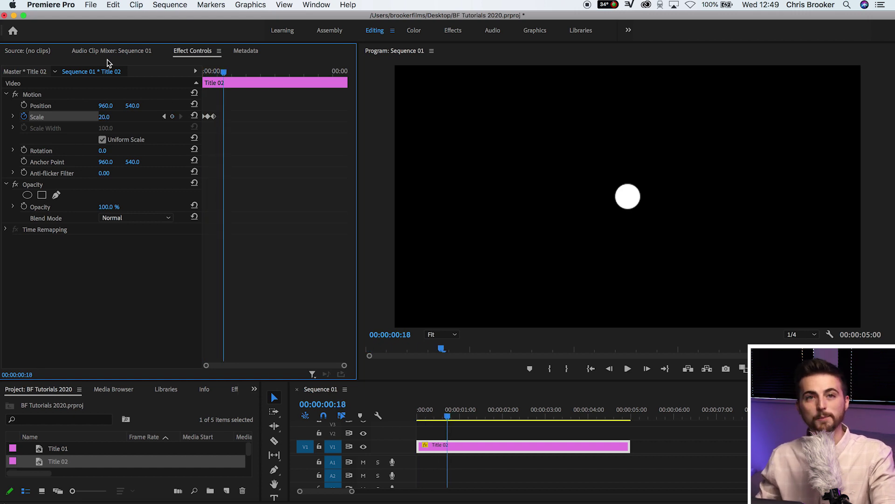
key(Home)
key(space)
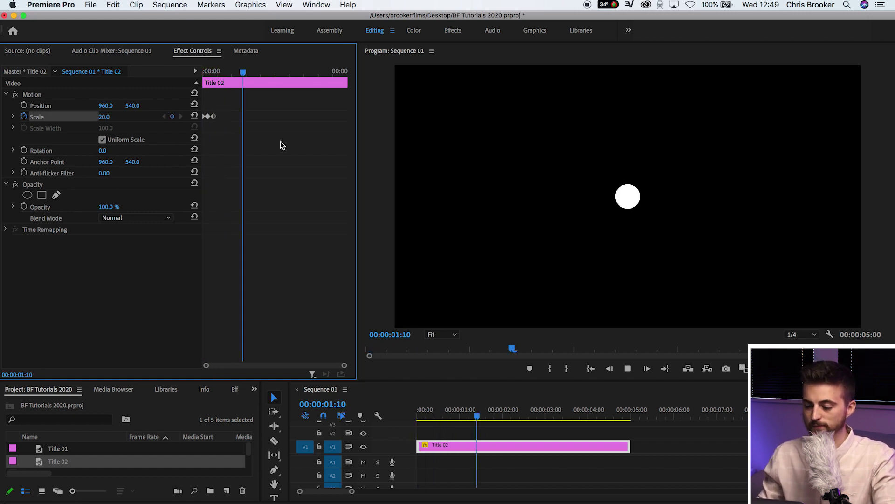
key(space)
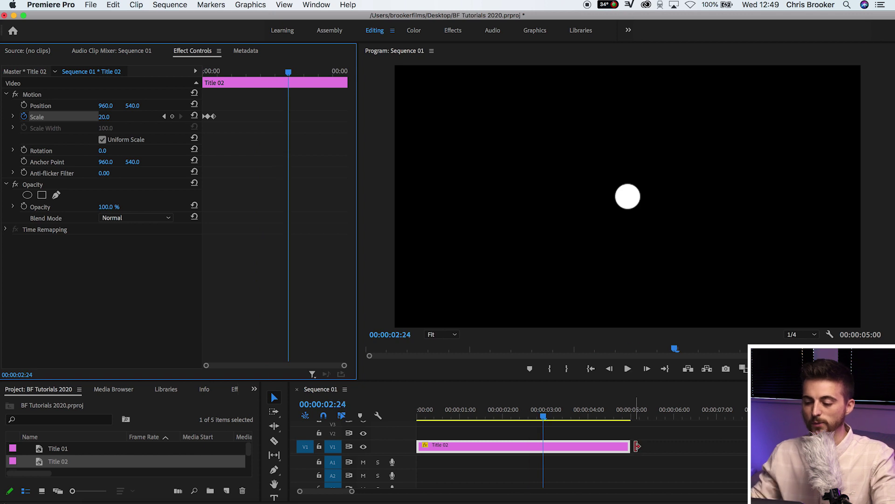
key(space)
key(space)
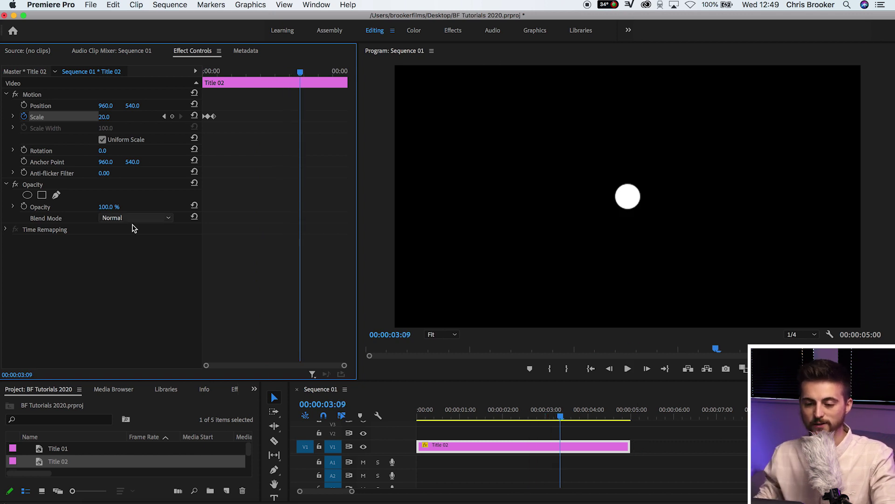
- Add Scale keyframes of 20 at 3:09 and 0 at 3:16, then preview the animation
click(172, 116)
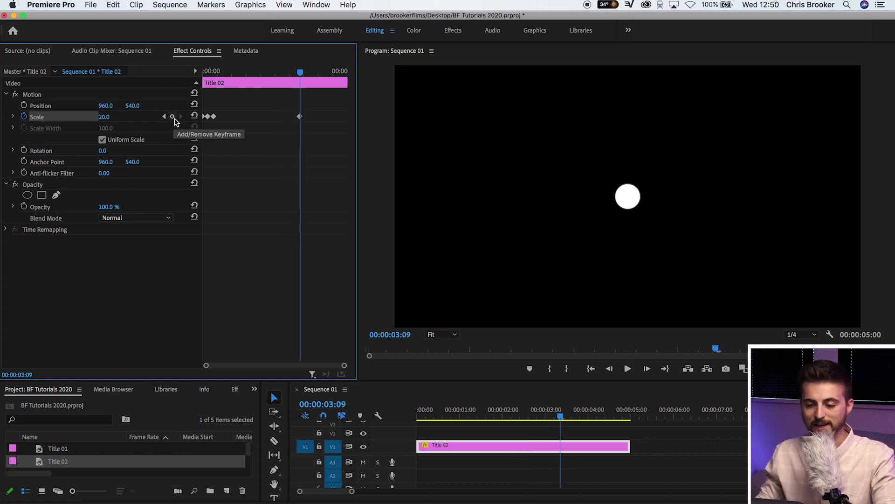
key(Right)
key(Right)
key(Right)
key(Right)
key(Right)
key(Right)
key(Right)
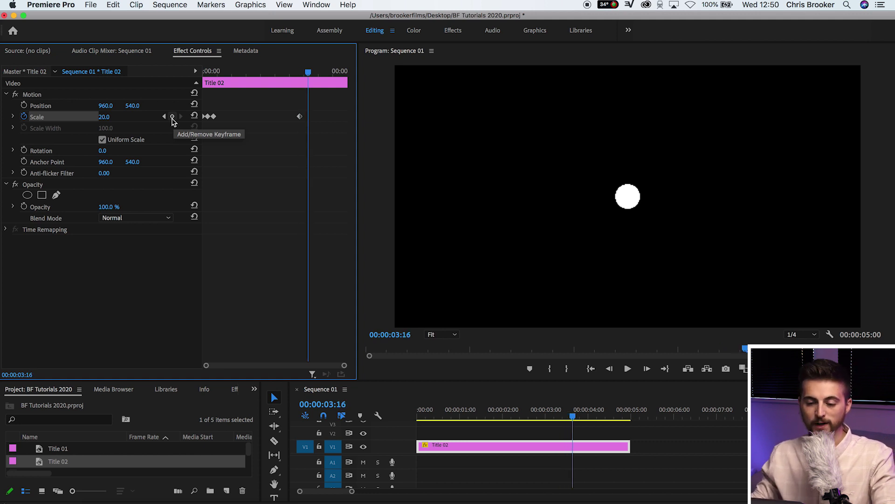
click(112, 116)
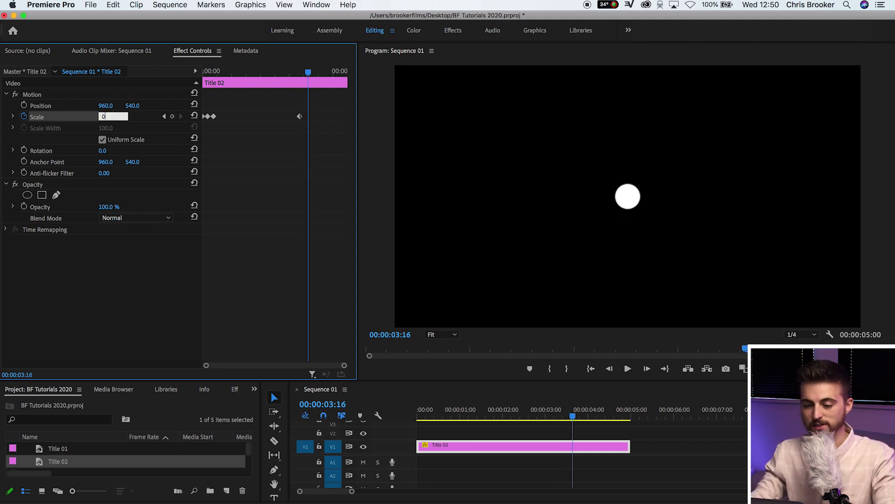
key(Return)
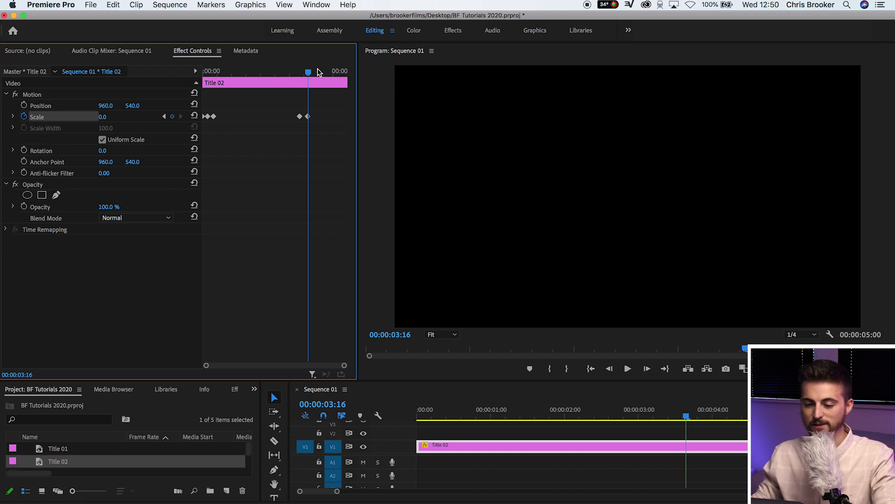
key(Home)
key(space)
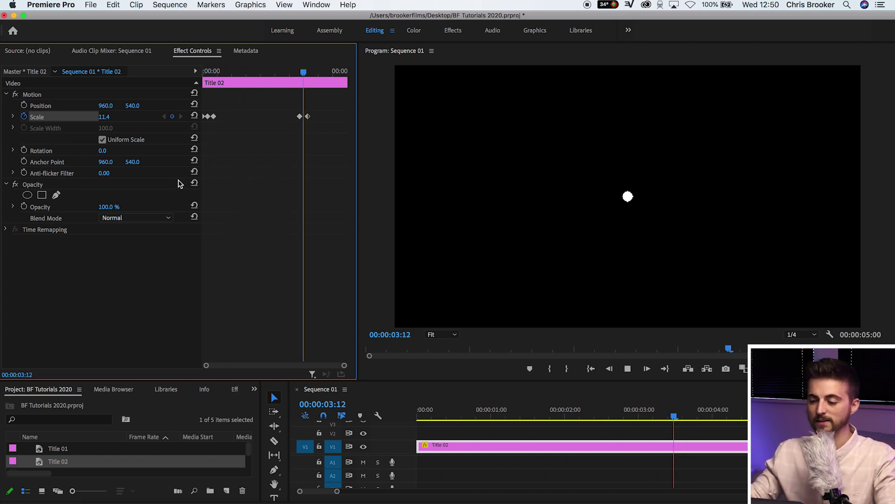
key(space)
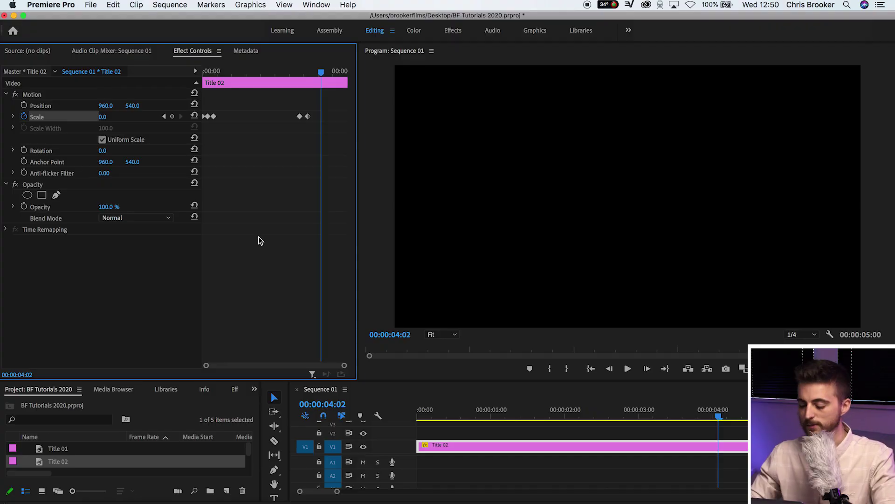
- Extend Title 02 and cut it at the one-minute mark, deleting the excess
click(585, 427)
key(minus)
key(minus)
key(minus)
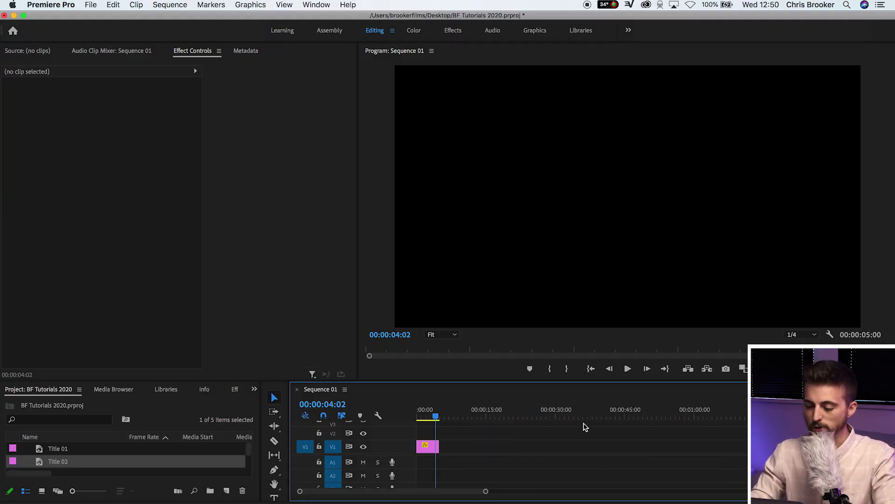
click(427, 448)
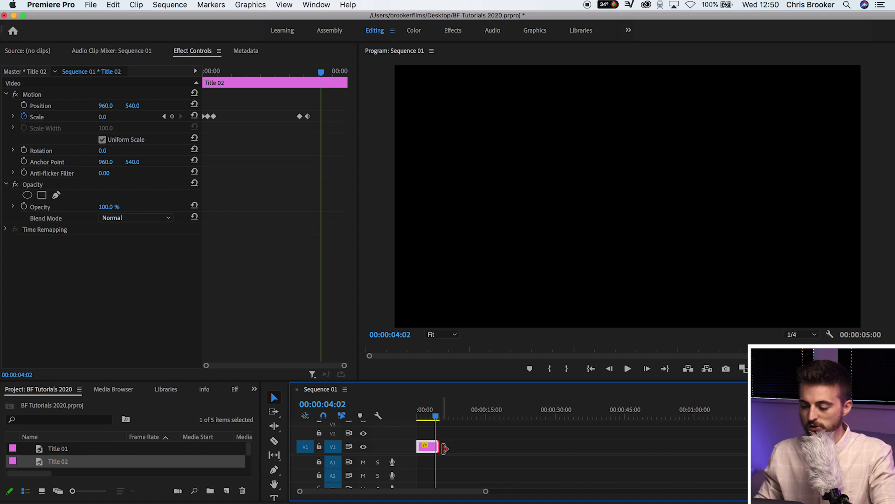
drag(445, 448, 746, 447)
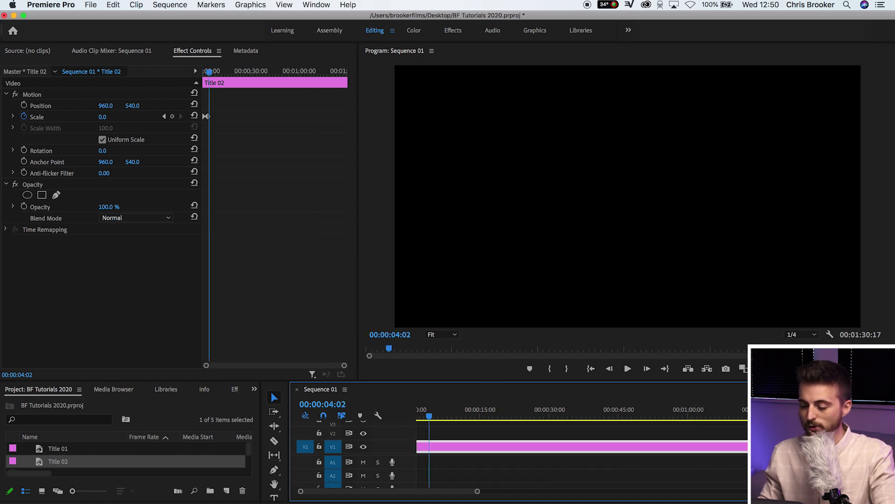
drag(734, 414, 689, 415)
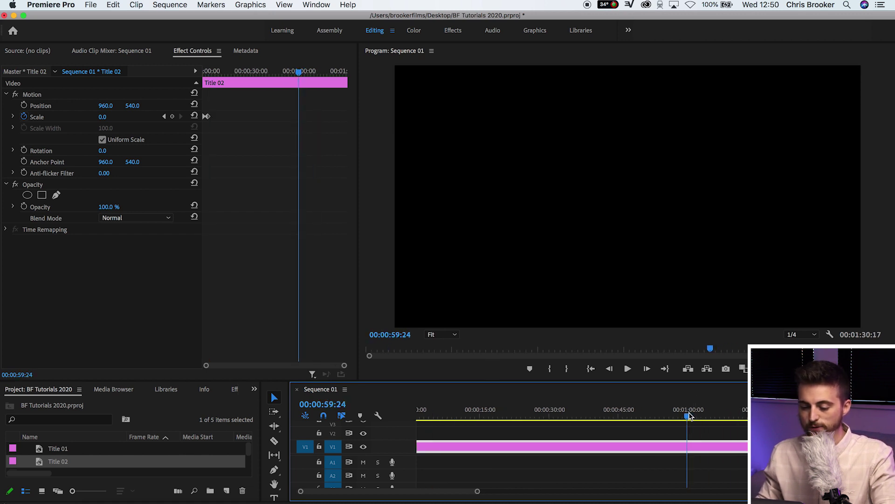
key(super+k)
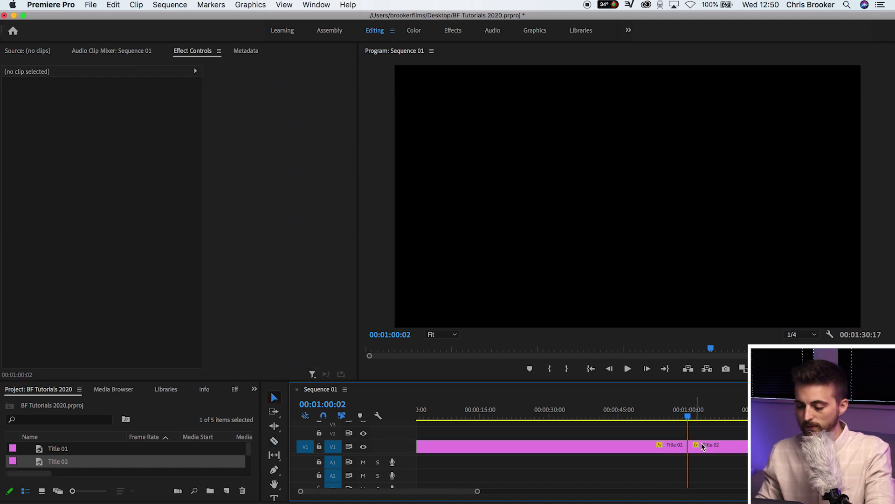
click(694, 446)
key(Delete)
click(686, 446)
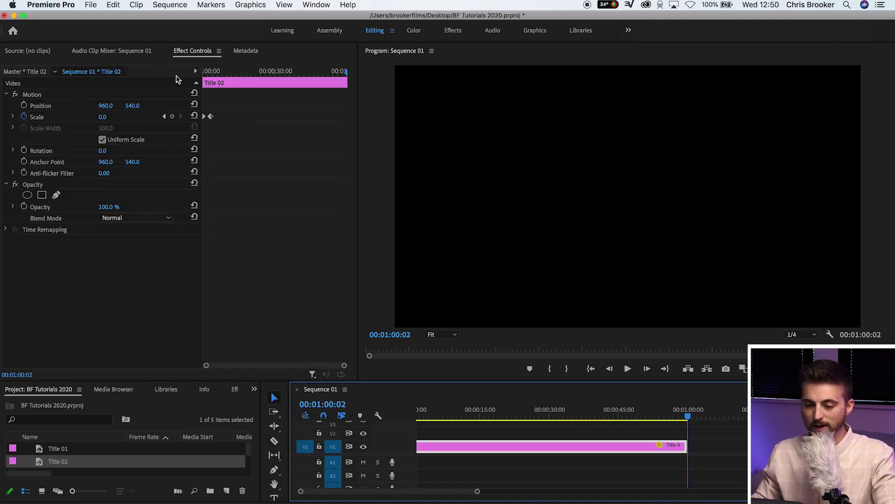
- Move the shrink-out Scale keyframes to the clip's end and preview the ending
click(217, 71)
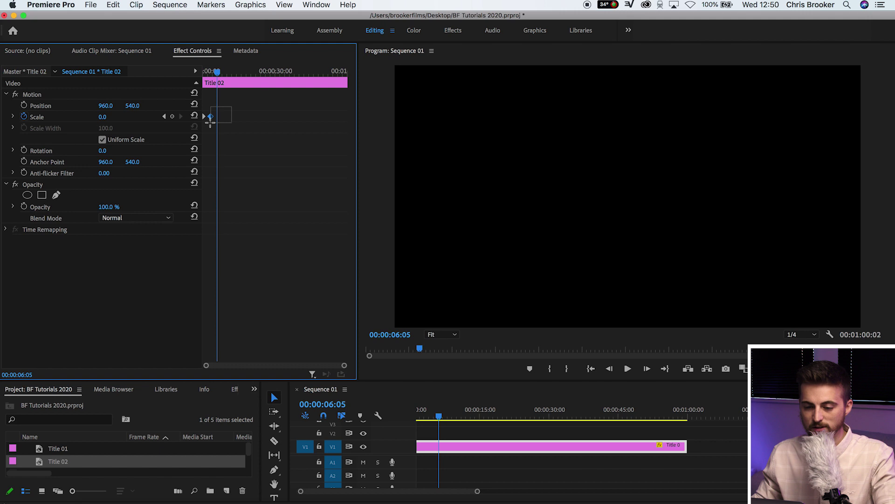
drag(213, 119, 247, 123)
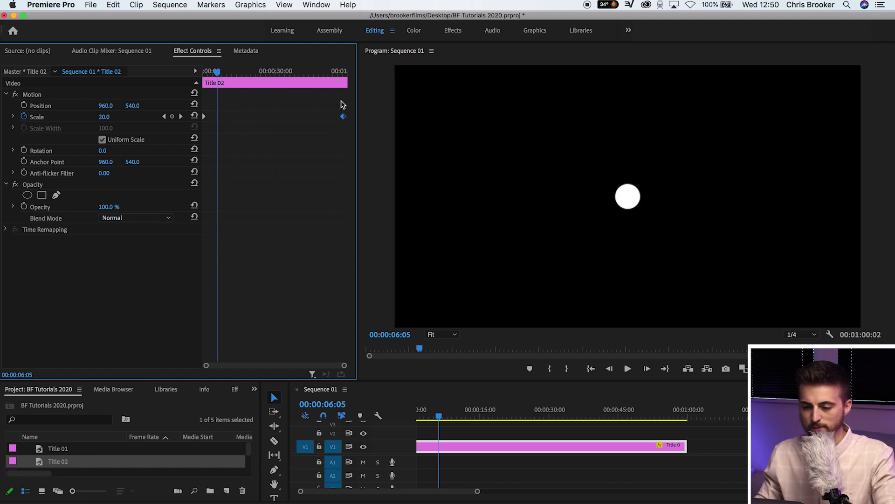
click(343, 71)
key(space)
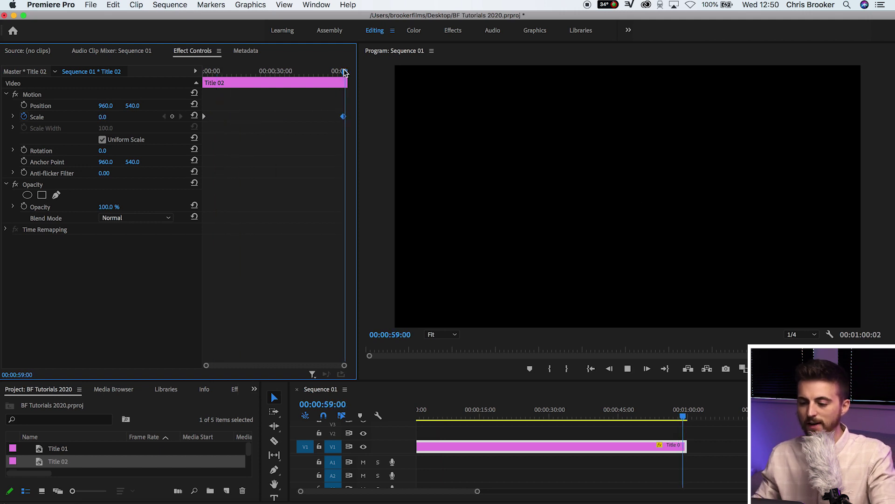
mouse_move(344, 71)
mouse_down()
mouse_move(204, 74)
mouse_move(340, 79)
mouse_up()
key(space)
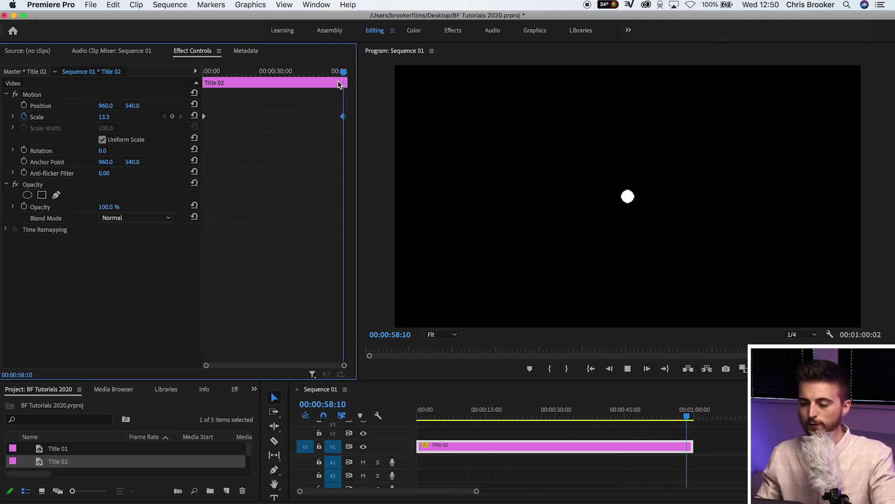
- Set the dot's Motion Position to X 202 and Y 540, placing it at the frame's left
drag(687, 417, 621, 422)
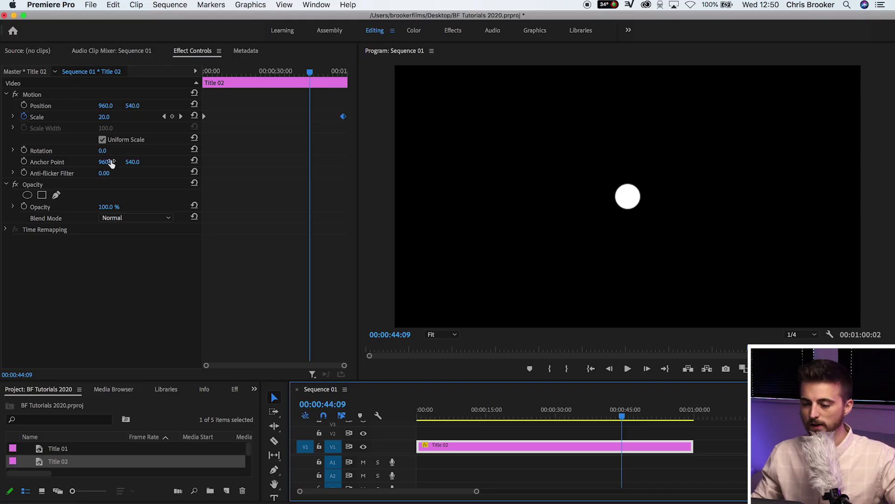
click(38, 96)
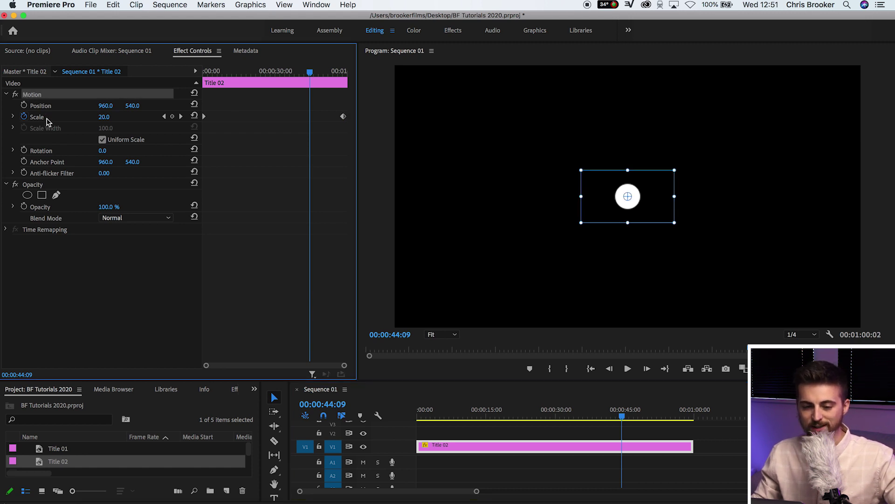
click(47, 119)
click(50, 107)
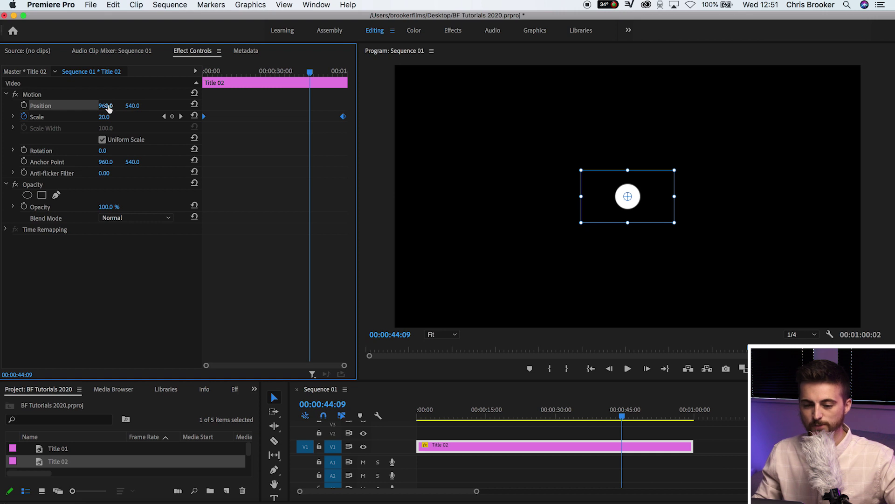
drag(108, 108, 17, 107)
drag(136, 106, 195, 106)
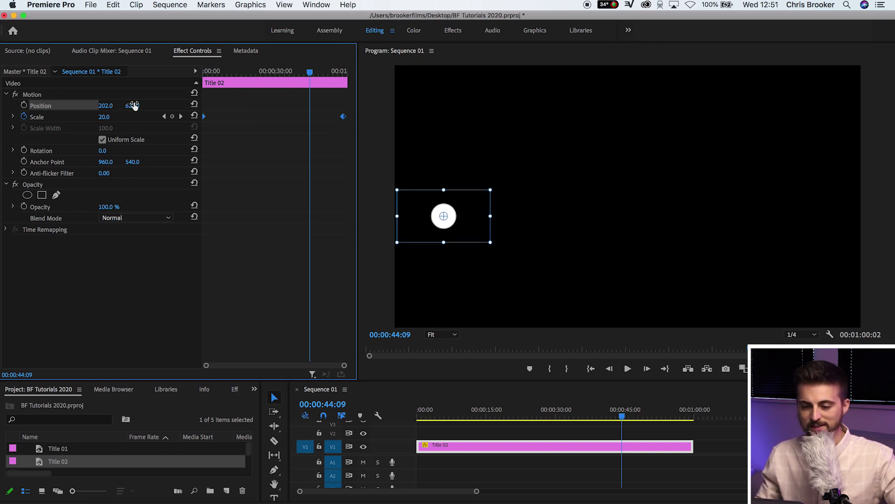
drag(132, 106, 138, 106)
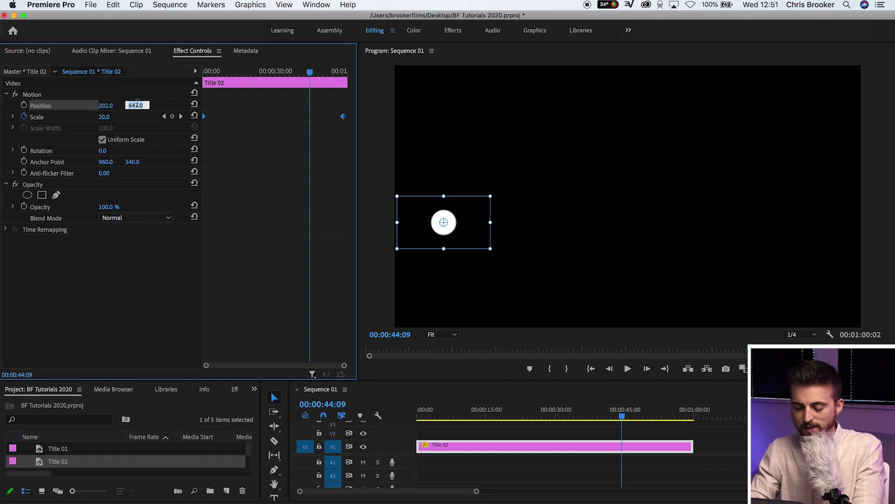
key(Return)
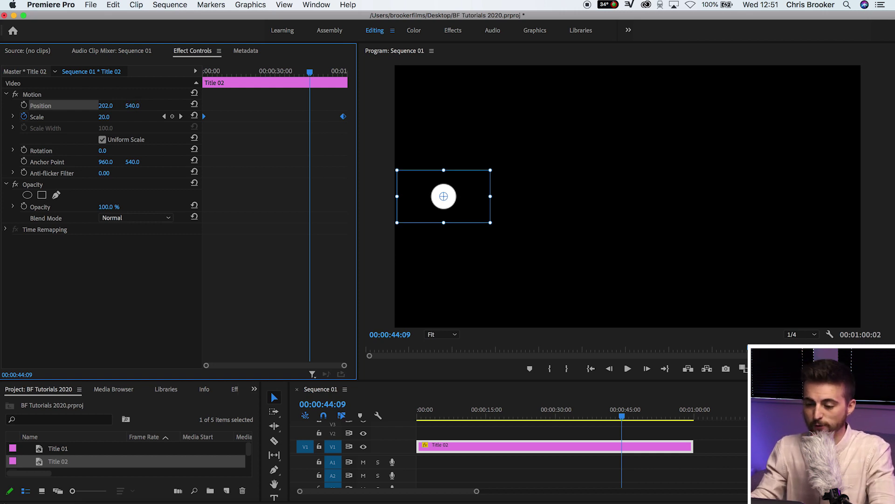
click(382, 191)
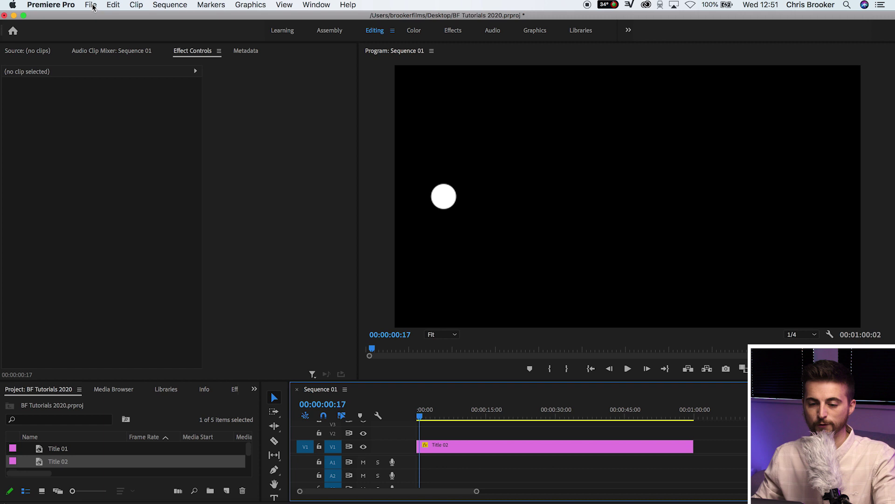
- Create a new legacy title named Title 03
click(92, 5)
mouse_move(92, 18)
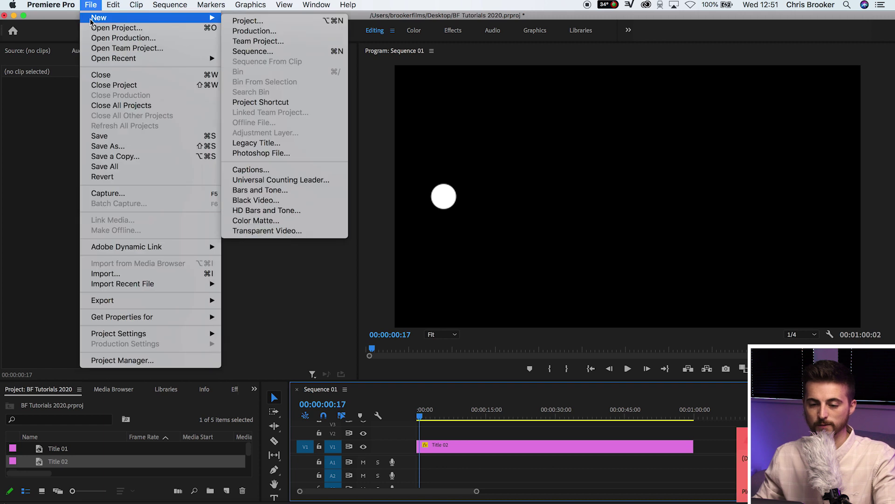
click(278, 144)
key(Return)
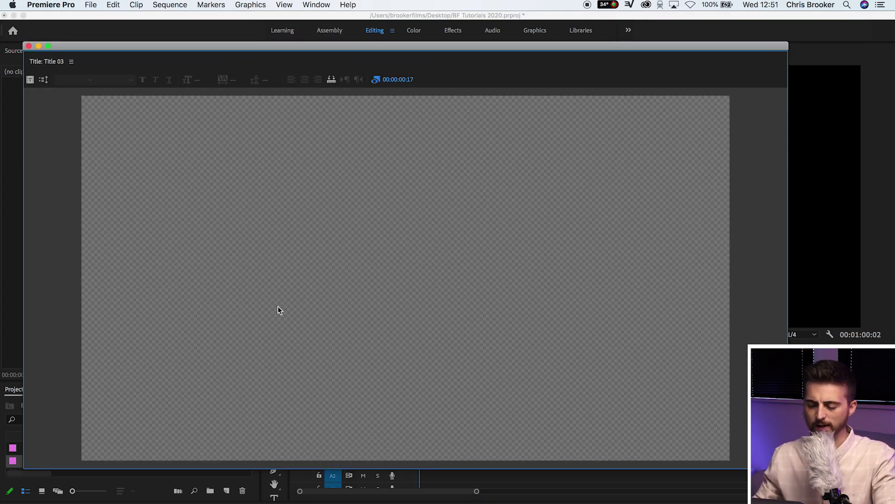
- Type 'Hello, this is my bullet point' with a second line 'tut for watchi' beside the circle
click(47, 65)
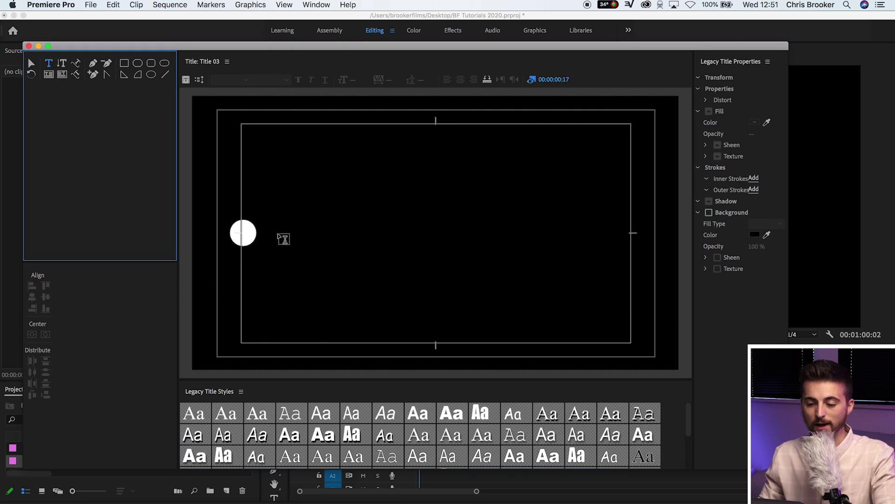
click(279, 230)
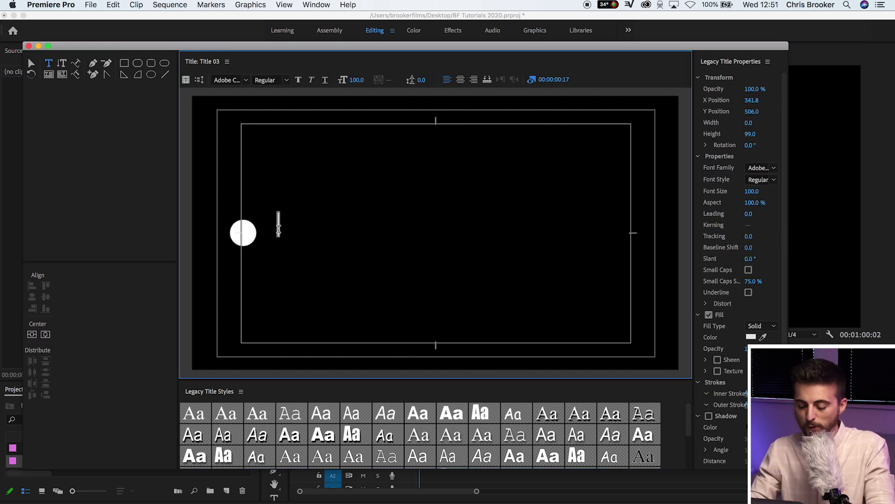
text(Hello,)
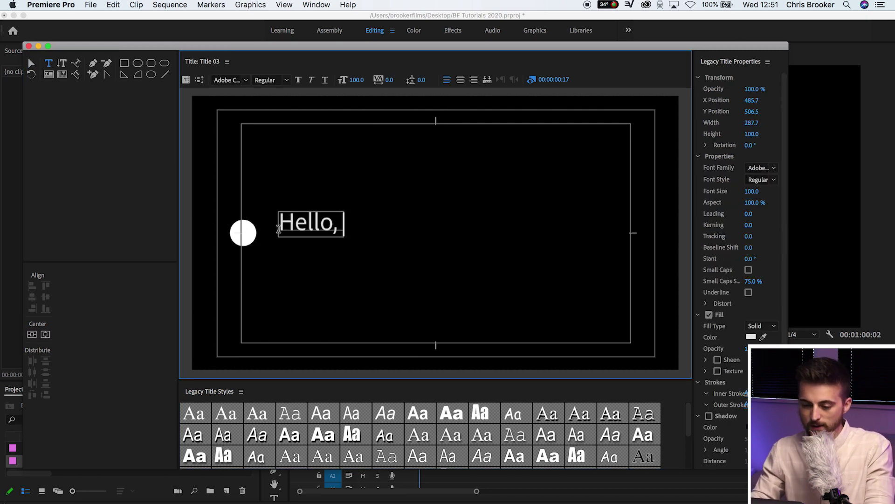
text( this is my bu)
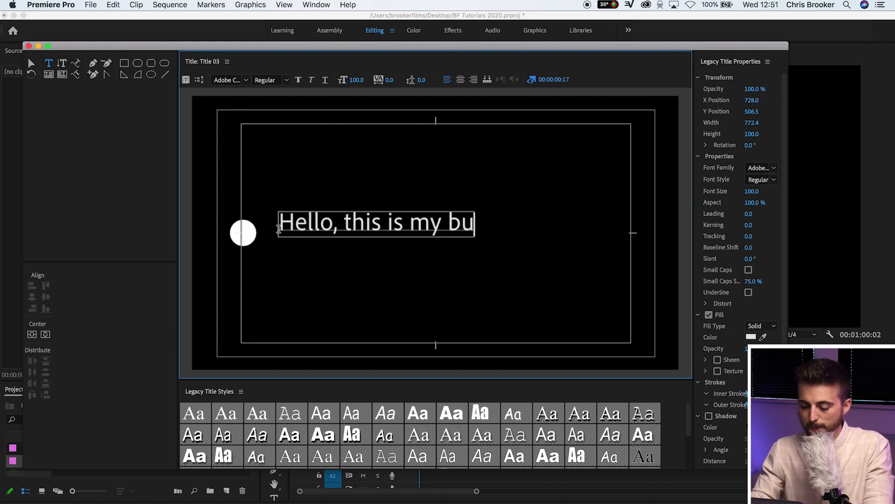
text(llet point)
key(Return)
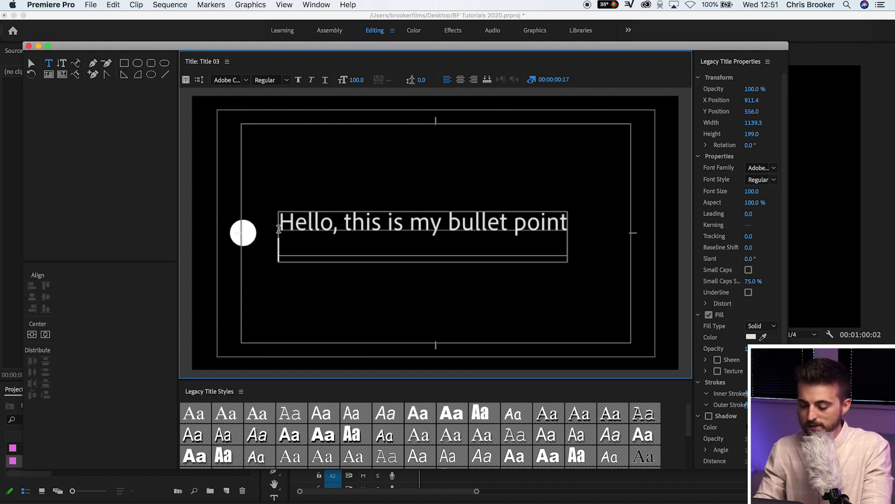
text(tutorial in Premiere. Thanks)
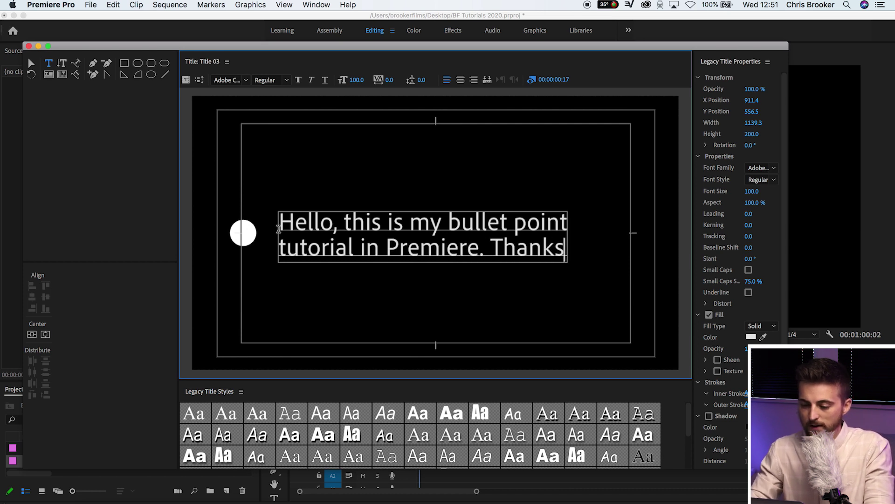
text( for watching)
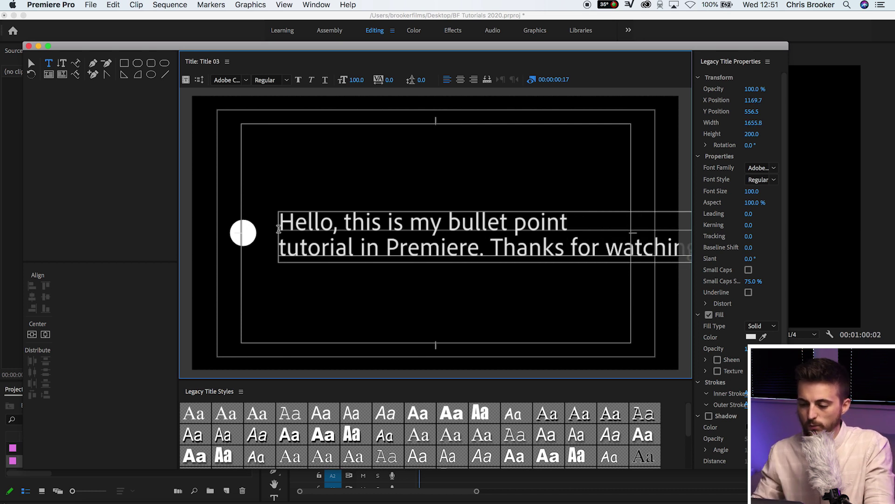
- Set the text to white Avenir Light and move it closer beside the circle
key(super+a)
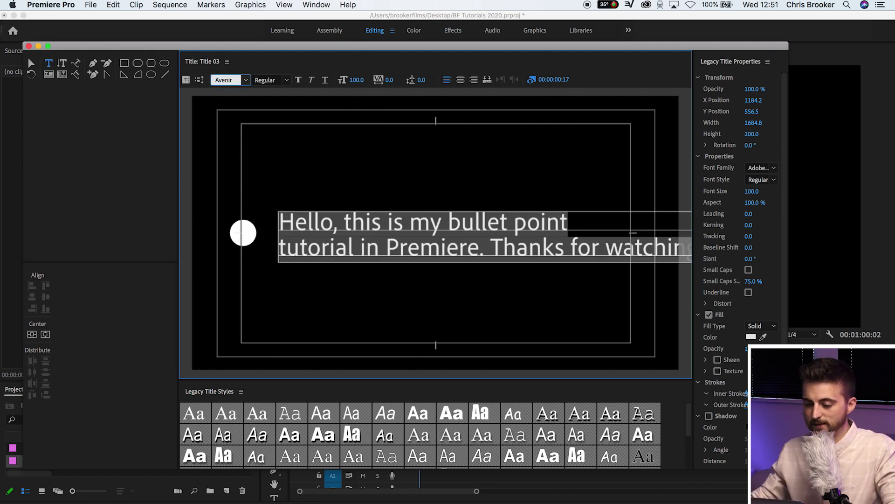
key(Return)
click(751, 336)
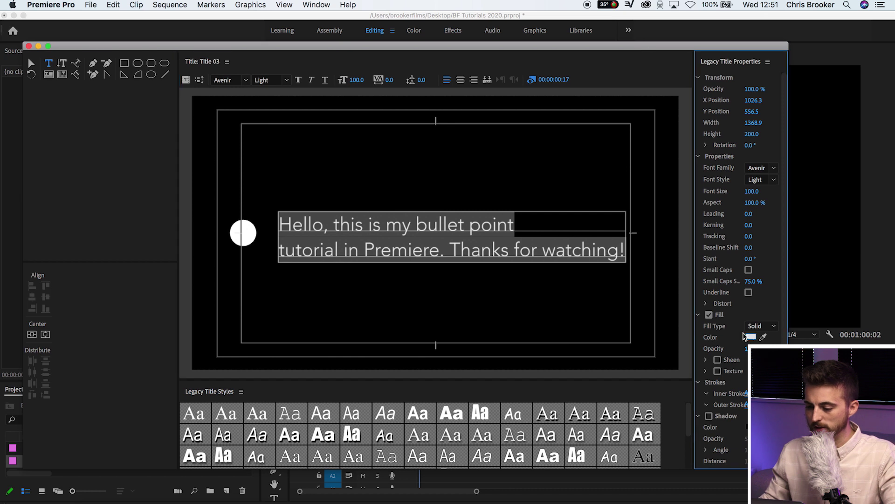
key(Escape)
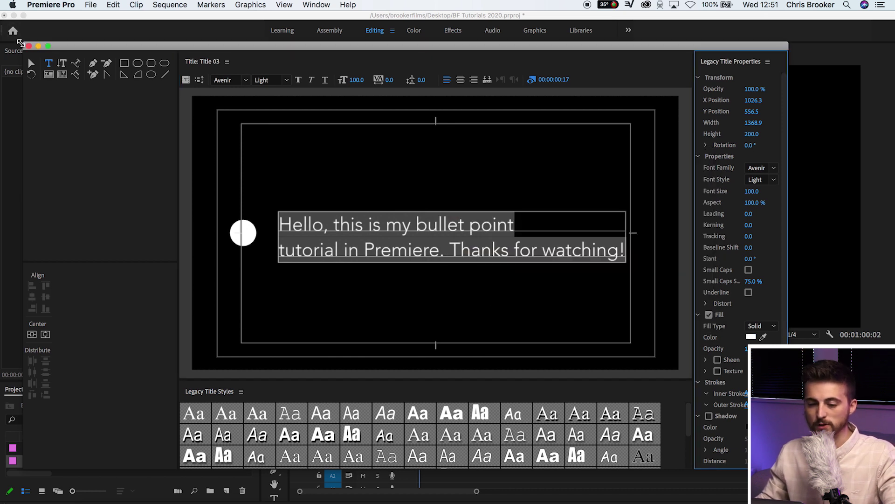
click(31, 64)
click(373, 239)
drag(373, 239, 371, 250)
click(330, 160)
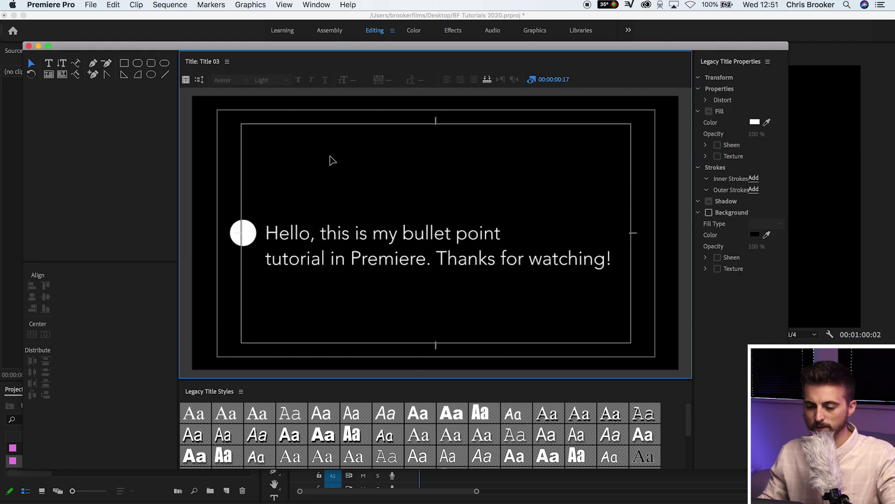
- Place Title 03 on V2 above the circle clip and raise its Position Y to about 491
click(29, 46)
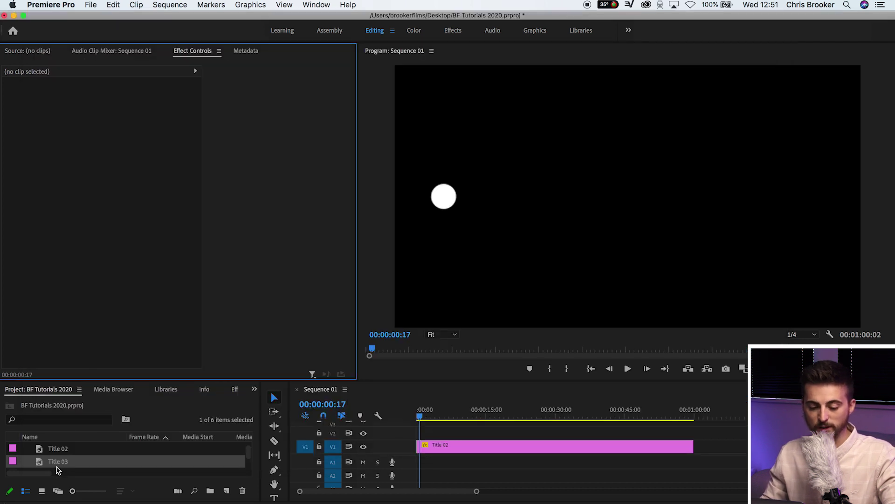
drag(56, 468, 694, 434)
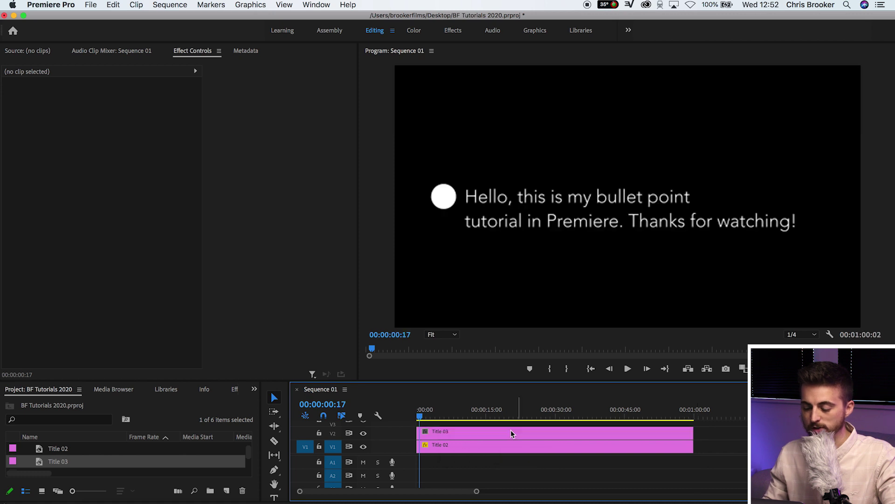
click(437, 434)
drag(132, 105, 113, 105)
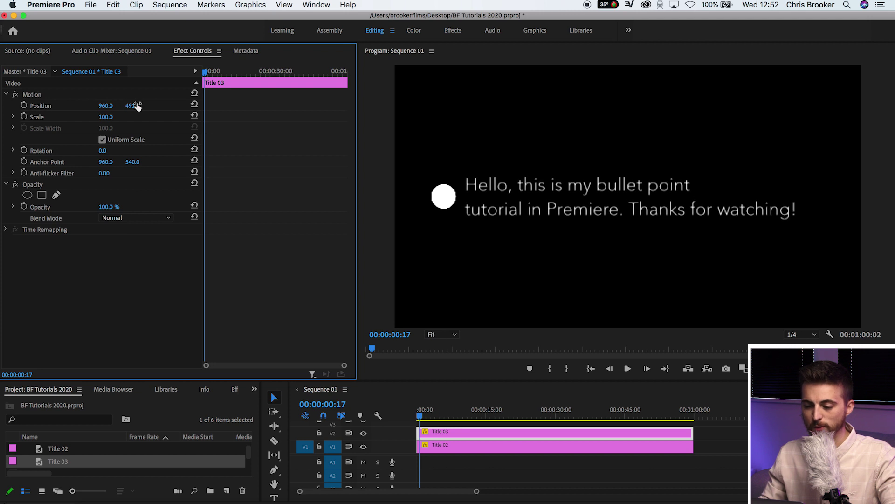
click(465, 462)
- Keyframe Title 03's Opacity from 0% at frame 11 to 100% at frame 22
key(Home)
key(=)
key(=)
key(=)
key(=)
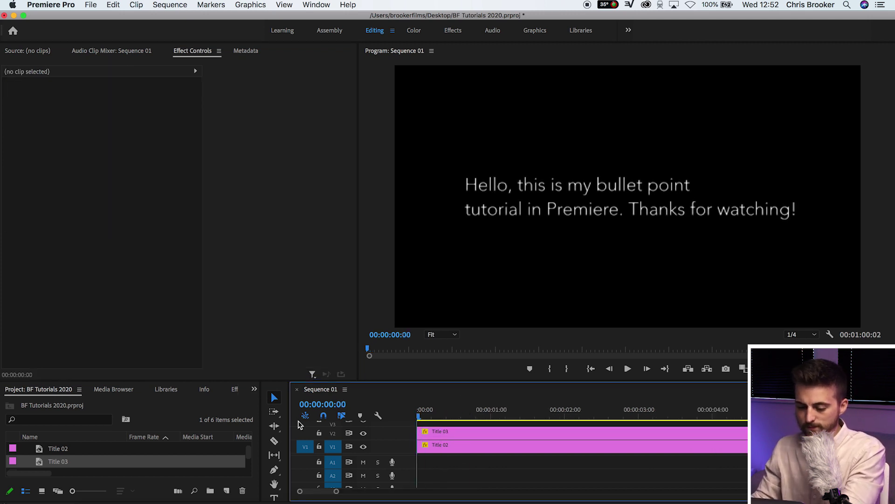
key(space)
drag(430, 403, 454, 426)
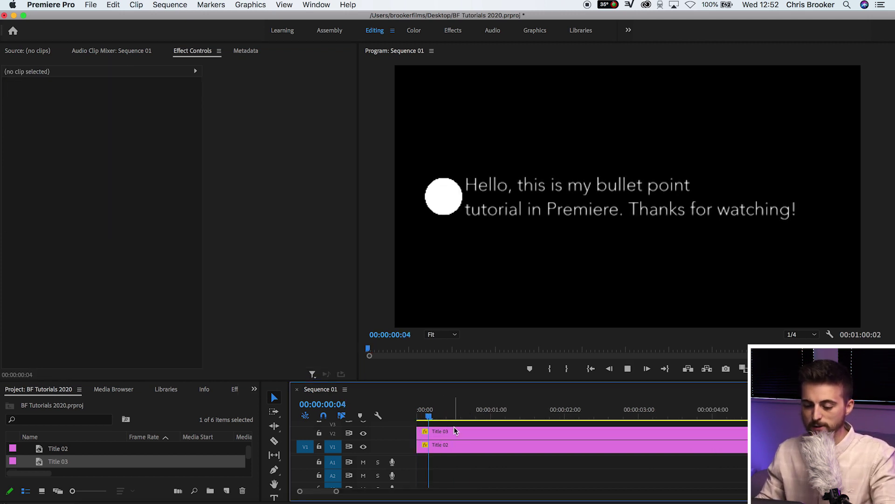
click(452, 431)
drag(127, 209, 88, 209)
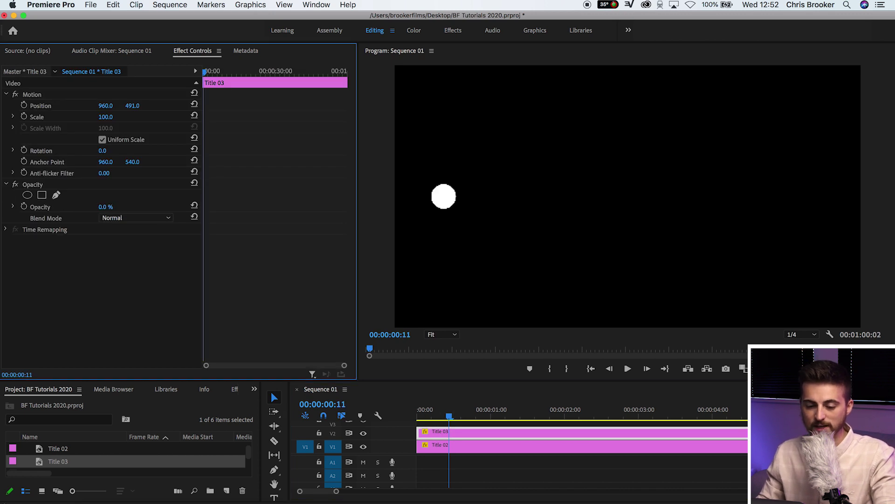
click(24, 207)
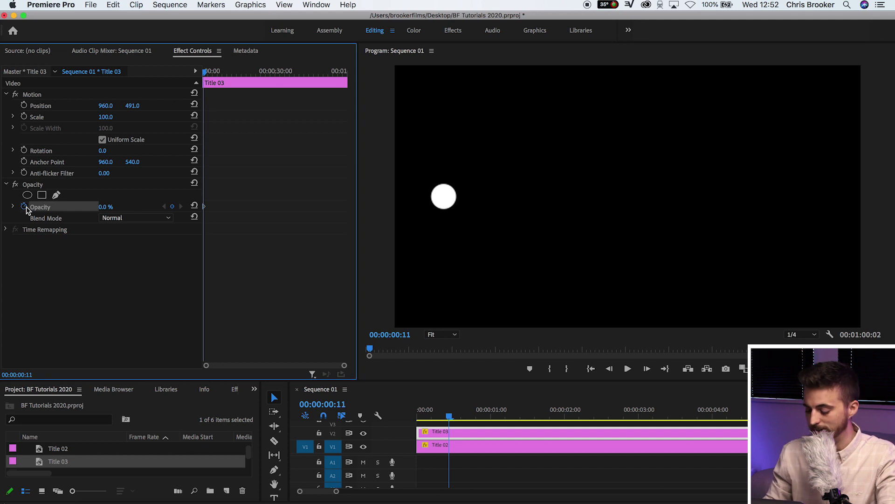
key(Right)
key(Right)
key(Right)
key(Right)
key(Right)
key(Right)
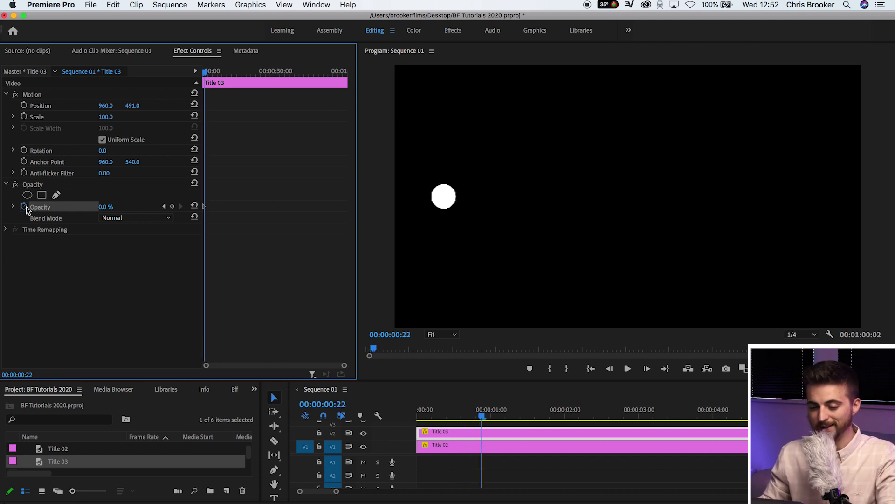
drag(104, 207, 449, 385)
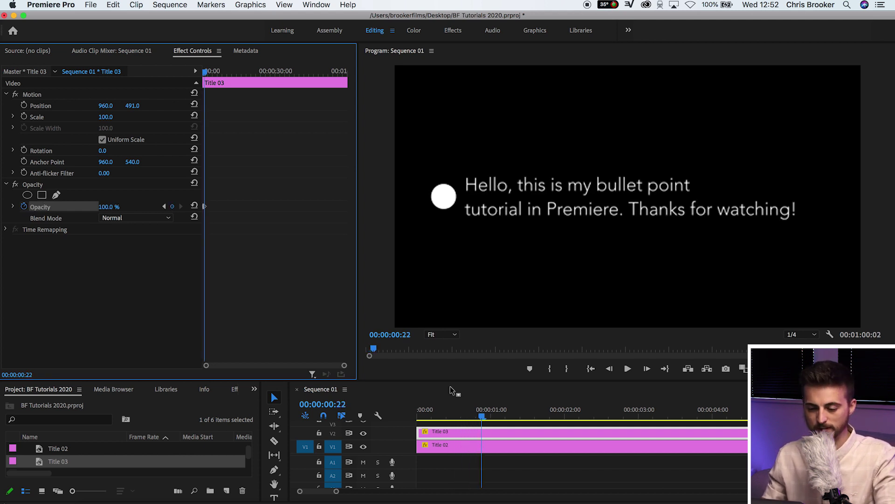
- Play back the text fade-in from the start of the sequence
key(Home)
key(space)
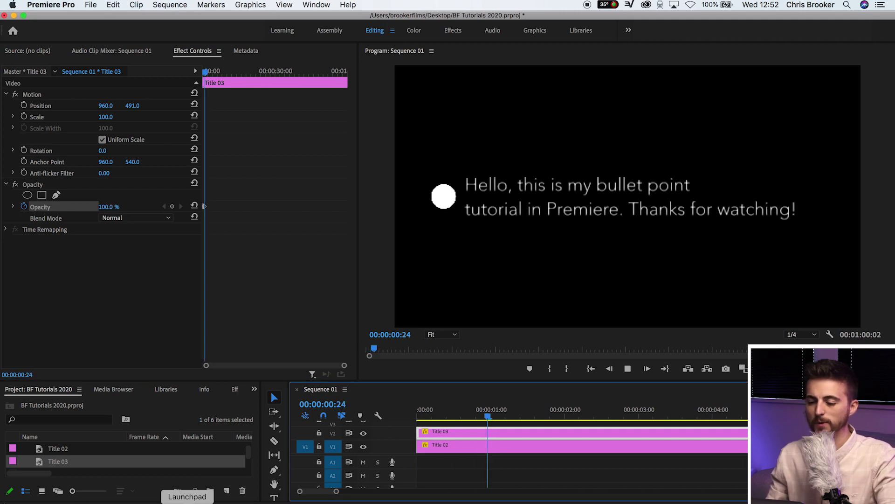
key(space)
key(Home)
key(space)
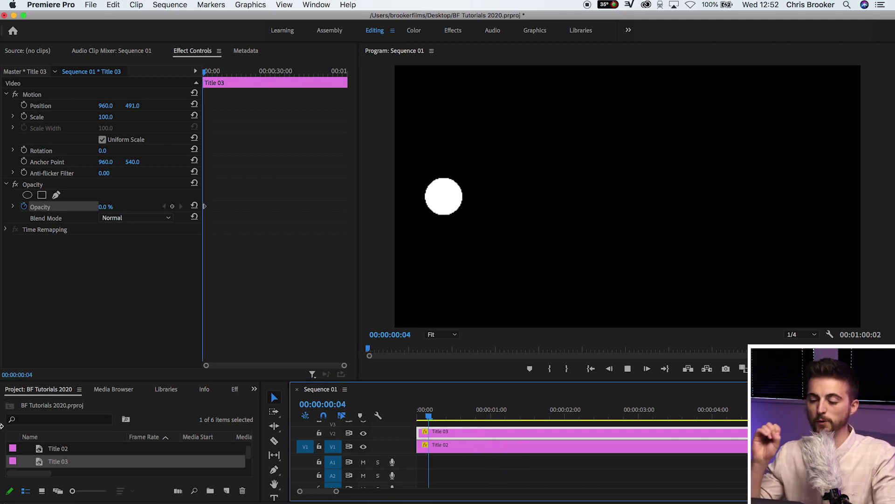